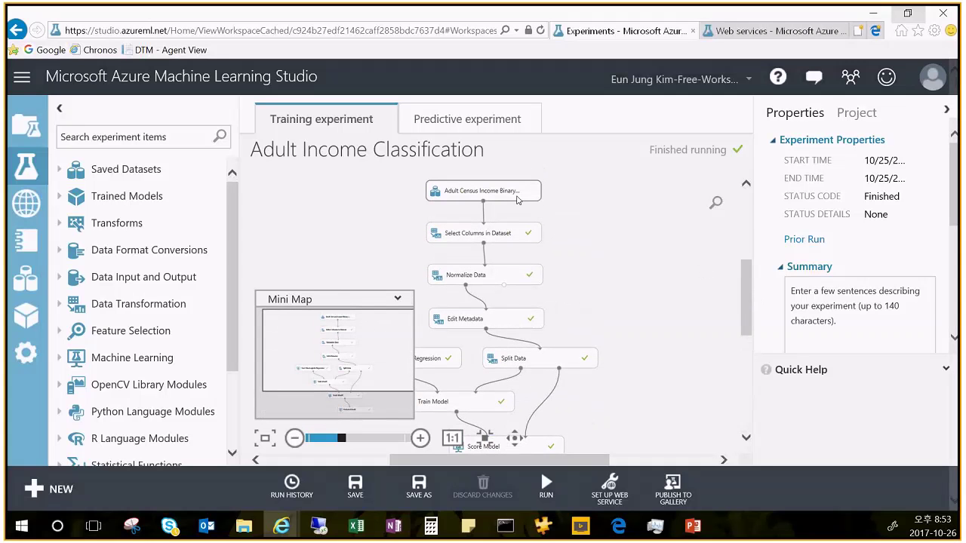
# Step: Look at the web service setup options available for the training experiment
pyautogui.click(610, 489)
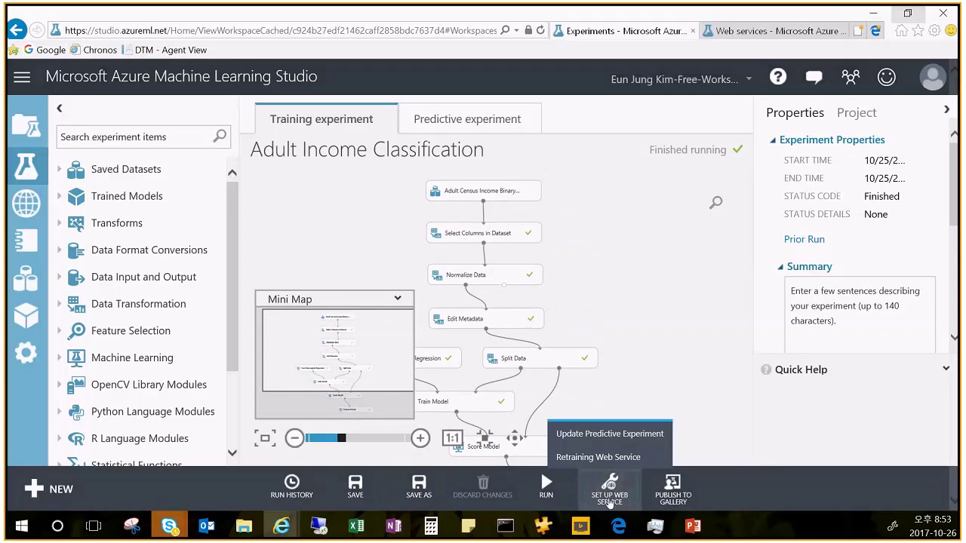
pyautogui.click(610, 433)
pyautogui.click(623, 496)
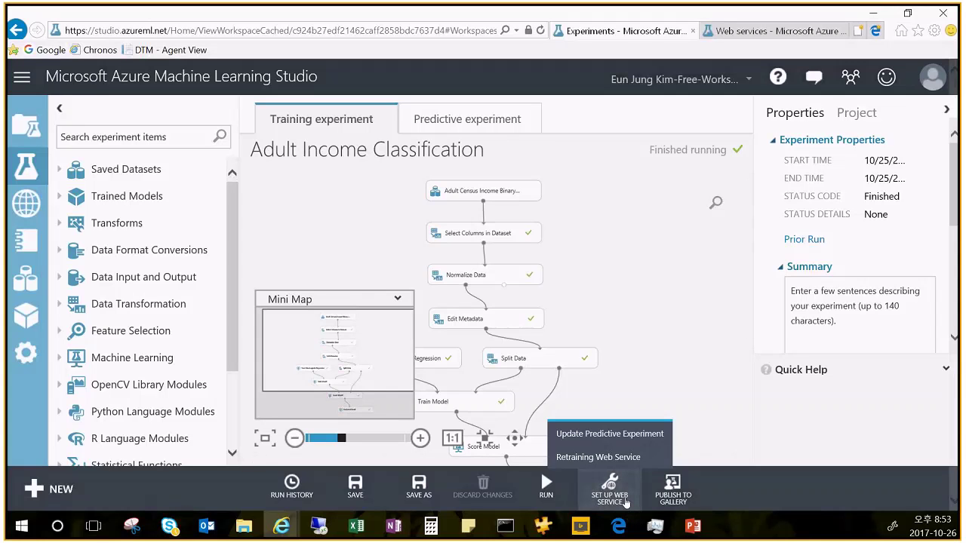
# Step: Open the predictive experiment and examine its flow from Web service input to Web service output
pyautogui.click(487, 121)
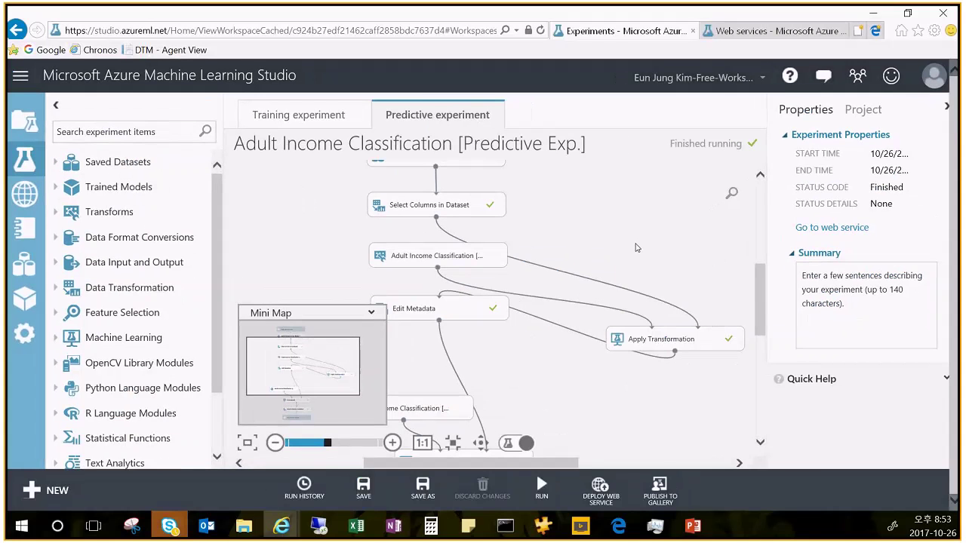
pyautogui.hotkey('ctrl', '-')
pyautogui.scroll(2, 528, 287)
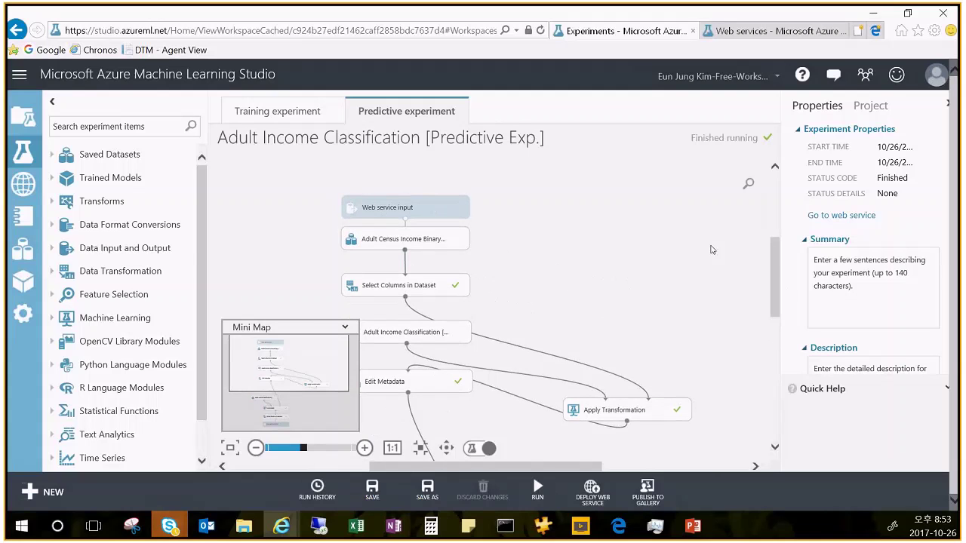
pyautogui.moveTo(775, 269); pyautogui.dragTo(774, 336)
pyautogui.click(394, 364)
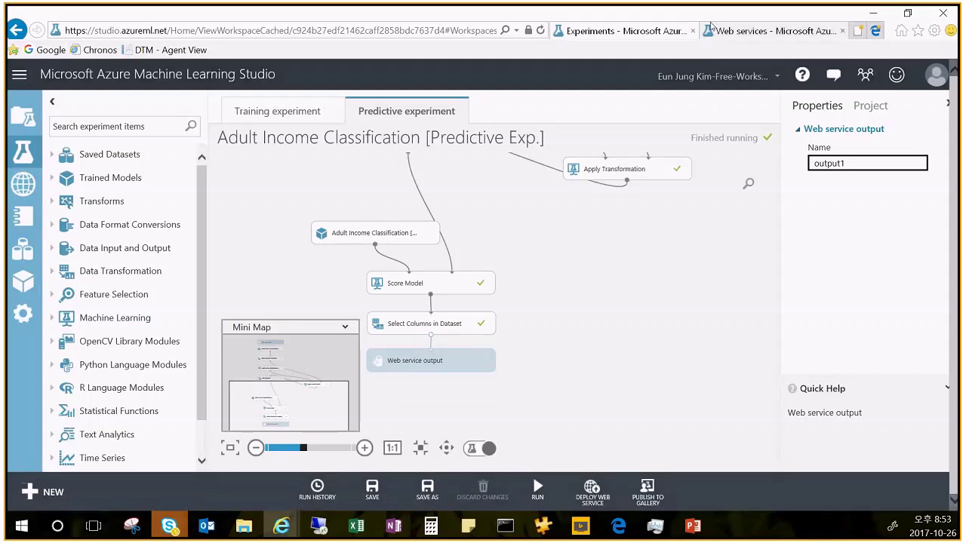
# Step: Open the web service dashboard and copy the URL of the REQUEST/RESPONSE API help page
pyautogui.click(777, 31)
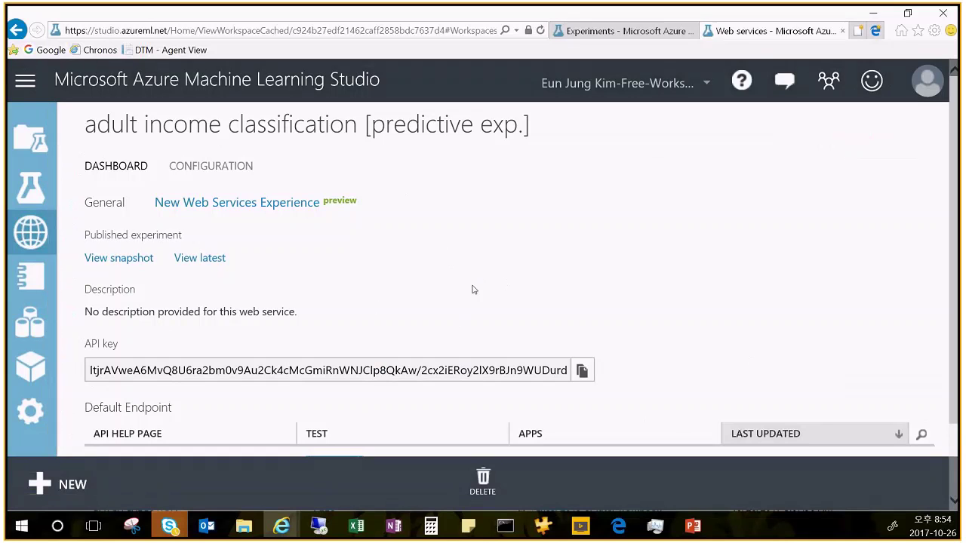
pyautogui.scroll(-2, 473, 290)
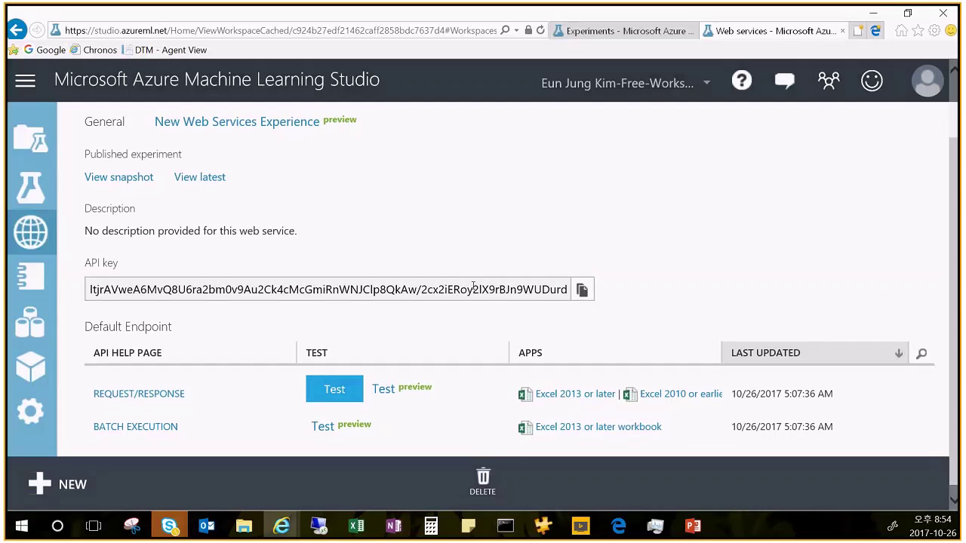
pyautogui.moveTo(86, 251); pyautogui.dragTo(123, 250)
pyautogui.click(121, 251)
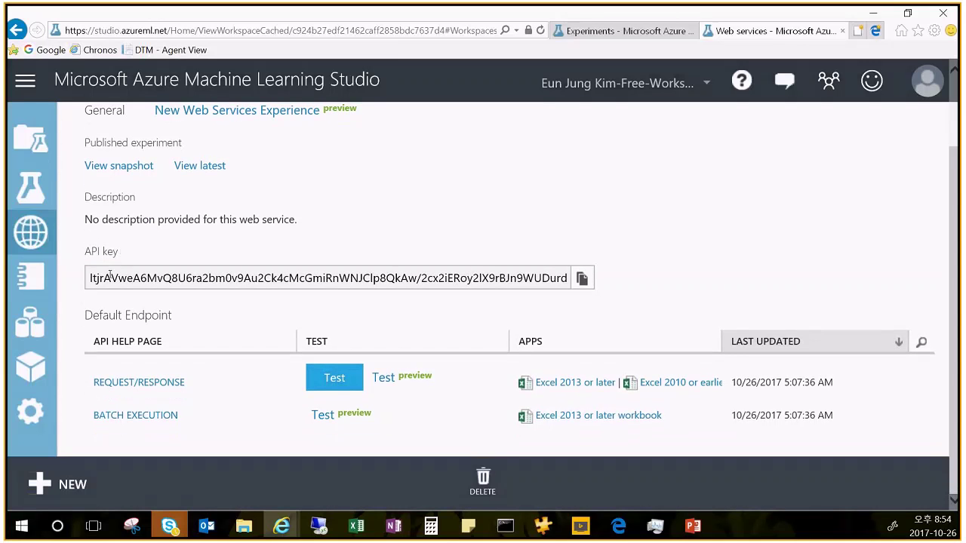
pyautogui.rightClick(167, 384)
pyautogui.click(132, 373)
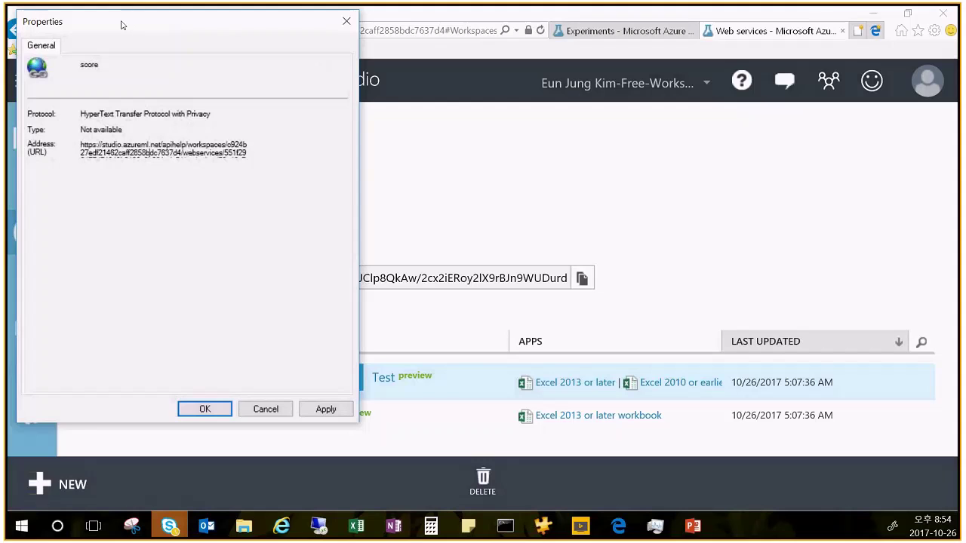
pyautogui.press('Escape')
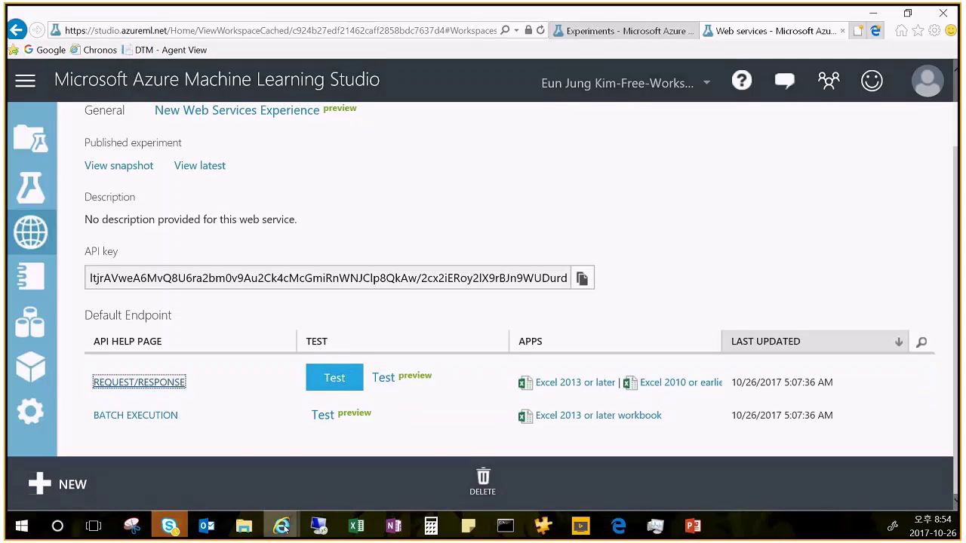
# Step: Switch to the 통합 문서.xlsx workbook in Excel Online and maximize its window
pyautogui.moveTo(283, 529)
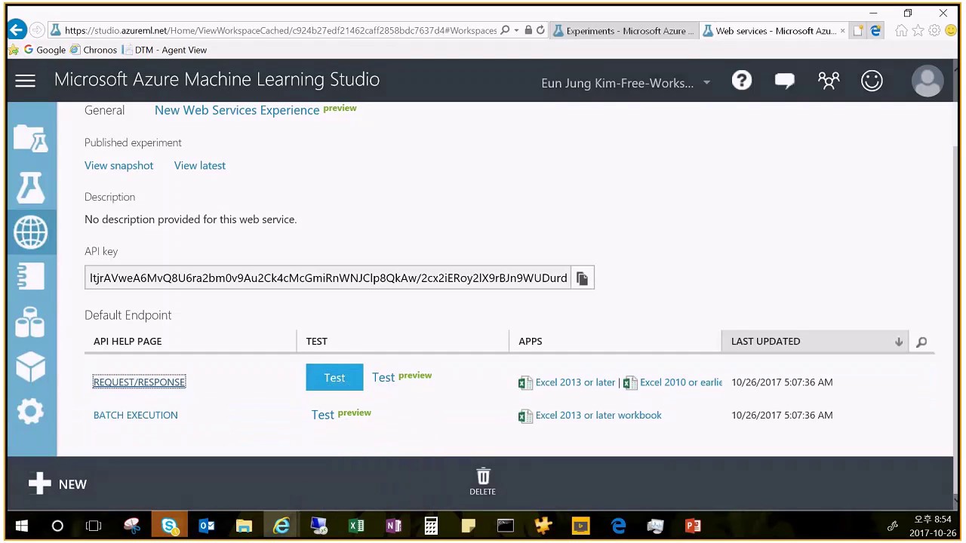
pyautogui.click(357, 526)
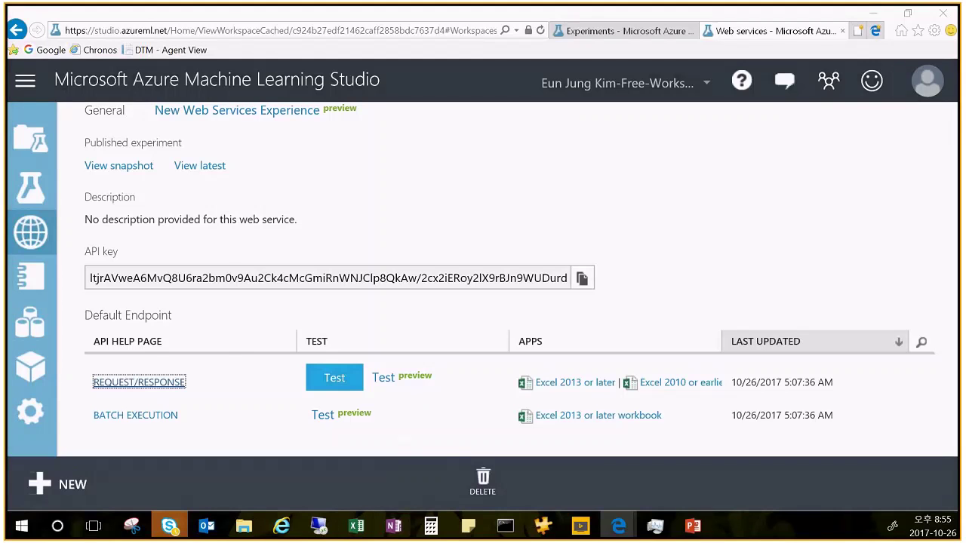
pyautogui.click(618, 526)
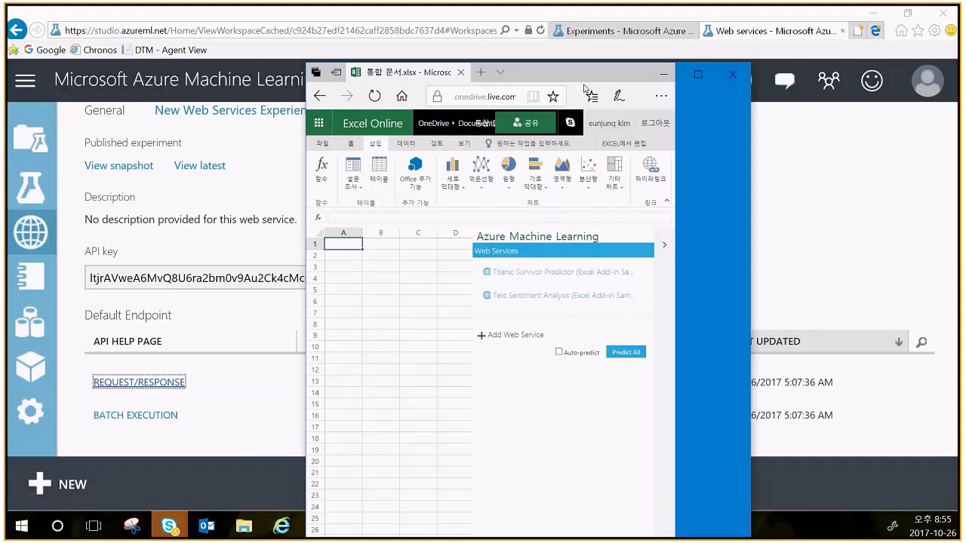
pyautogui.click(740, 77)
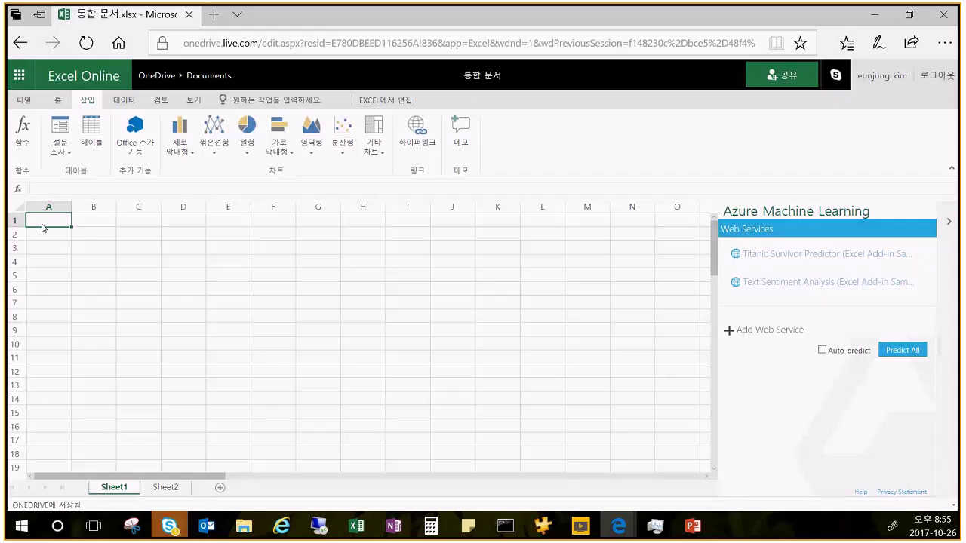
# Step: Check the Office add-ins store and the installed add-ins for Azure Machine Learning, and close the dialog
pyautogui.click(143, 150)
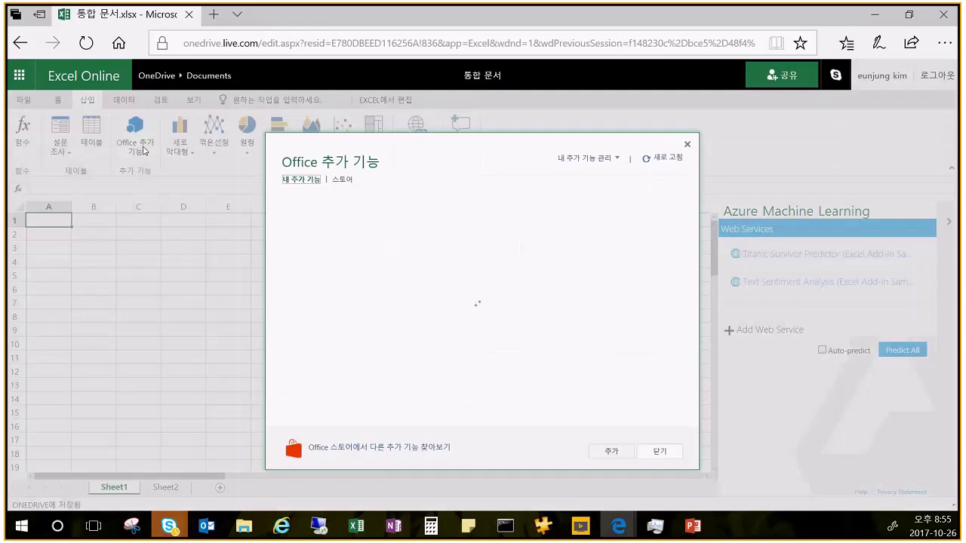
pyautogui.click(342, 181)
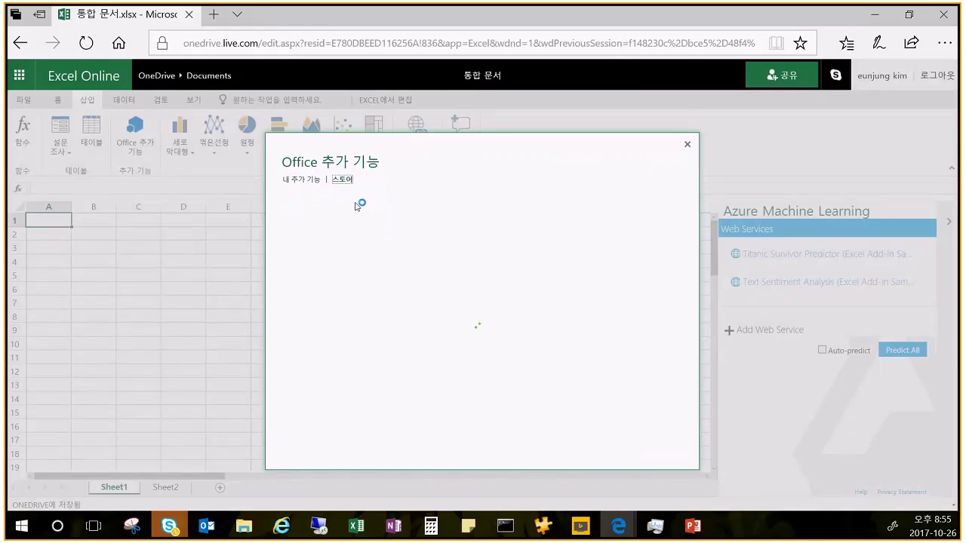
pyautogui.click(300, 180)
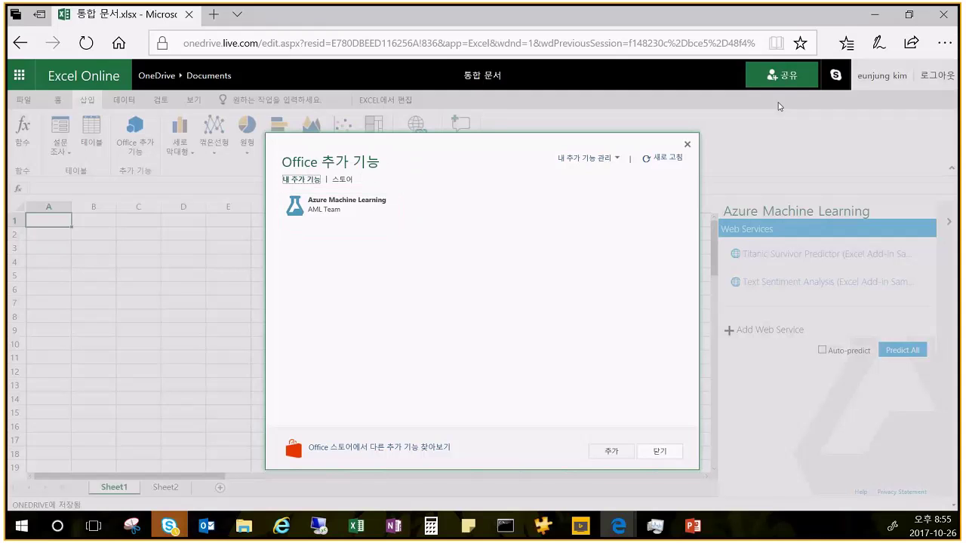
pyautogui.click(687, 145)
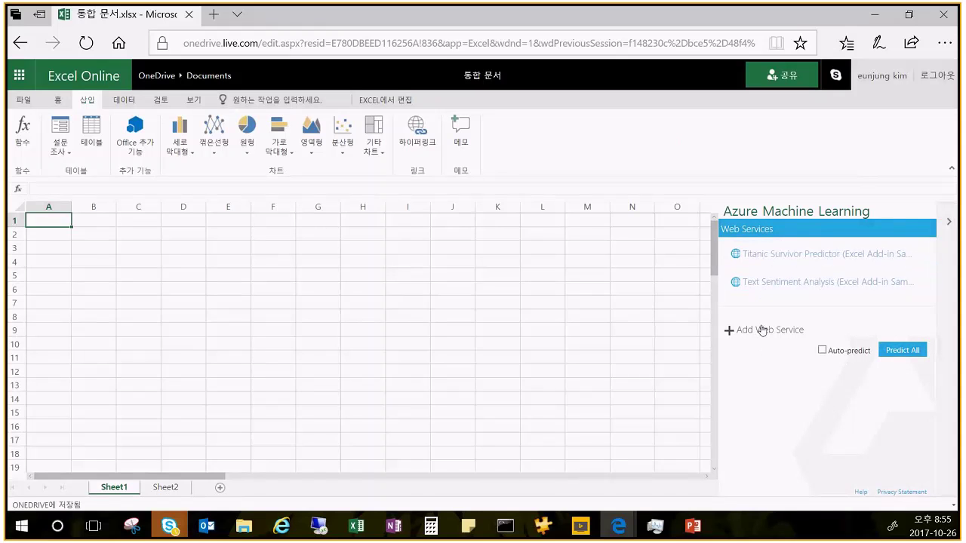
# Step: Start adding a web service in the Azure Machine Learning add-in and enter the copied REQUEST/RESPONSE URL
pyautogui.click(730, 336)
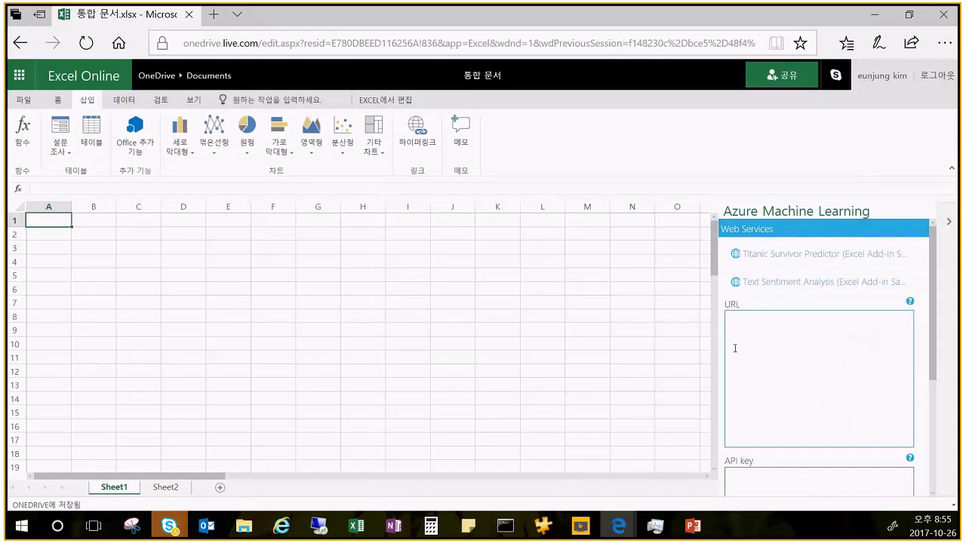
pyautogui.scroll(-1, 734, 348)
pyautogui.click(752, 345)
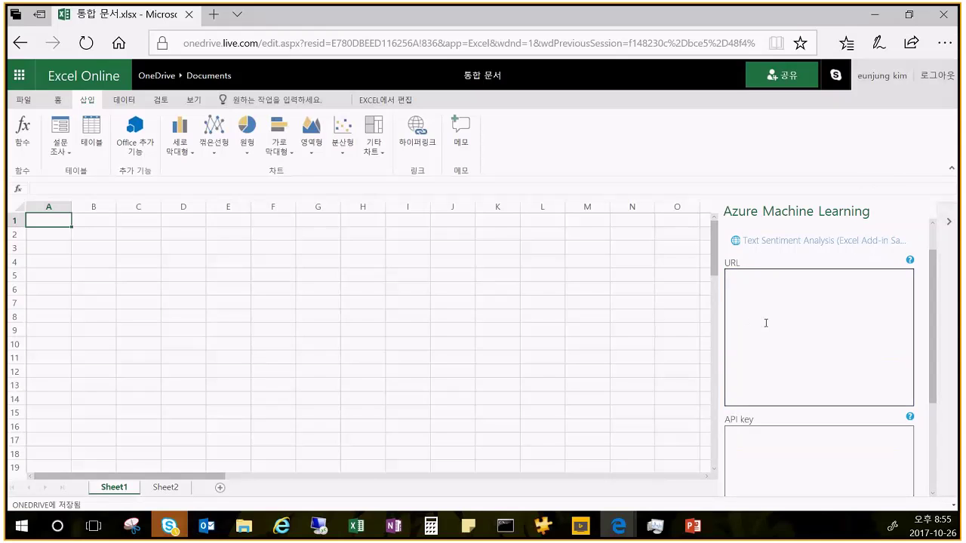
pyautogui.hotkey('ctrl', 'v')
# Step: Copy the API key from the web service dashboard, allowing clipboard access, and paste it into the add-in's API key field
pyautogui.click(776, 446)
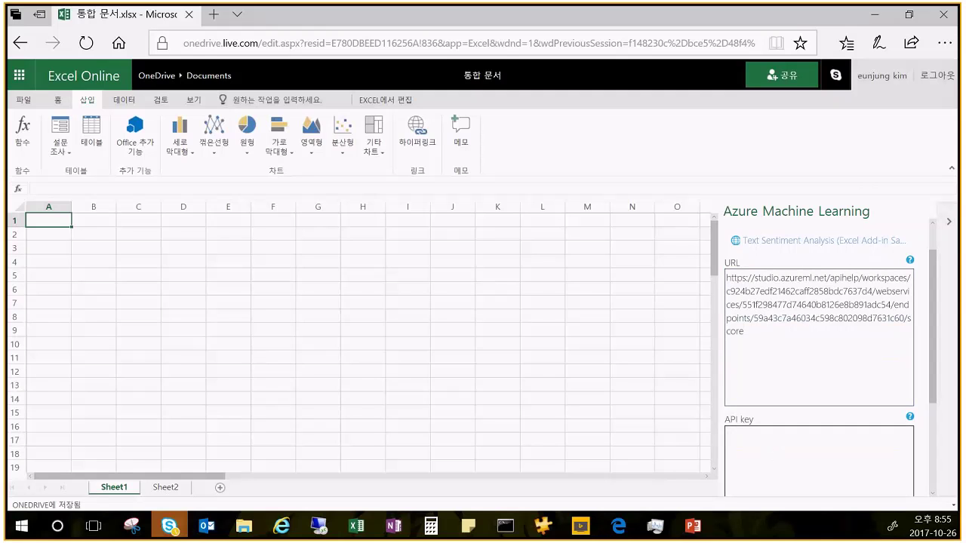
pyautogui.hotkey('alt', 'Tab')
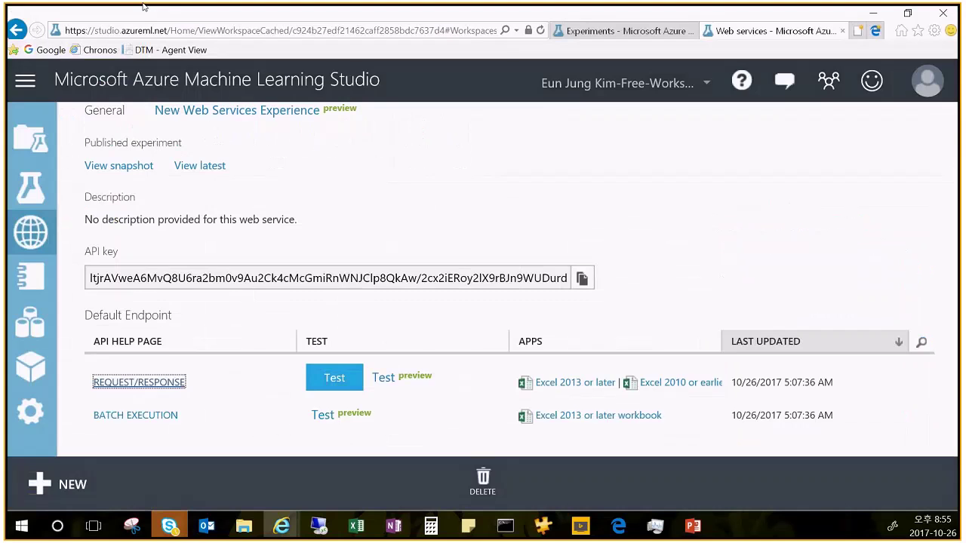
pyautogui.click(582, 279)
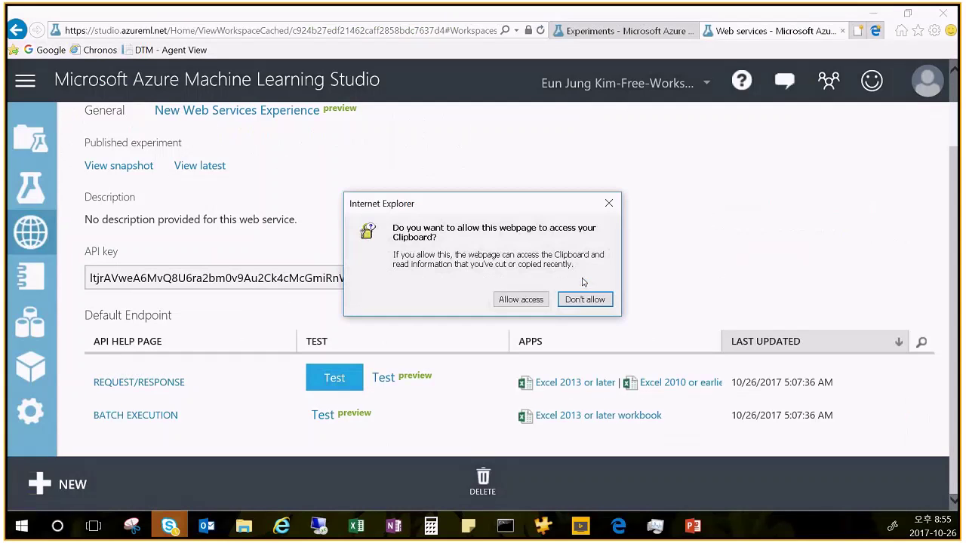
pyautogui.click(520, 300)
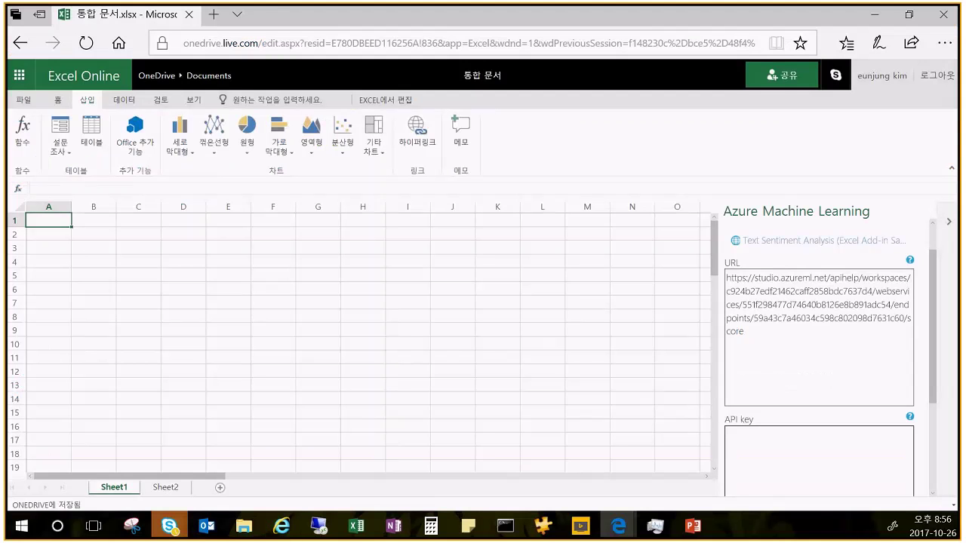
pyautogui.hotkey('ctrl', 'v')
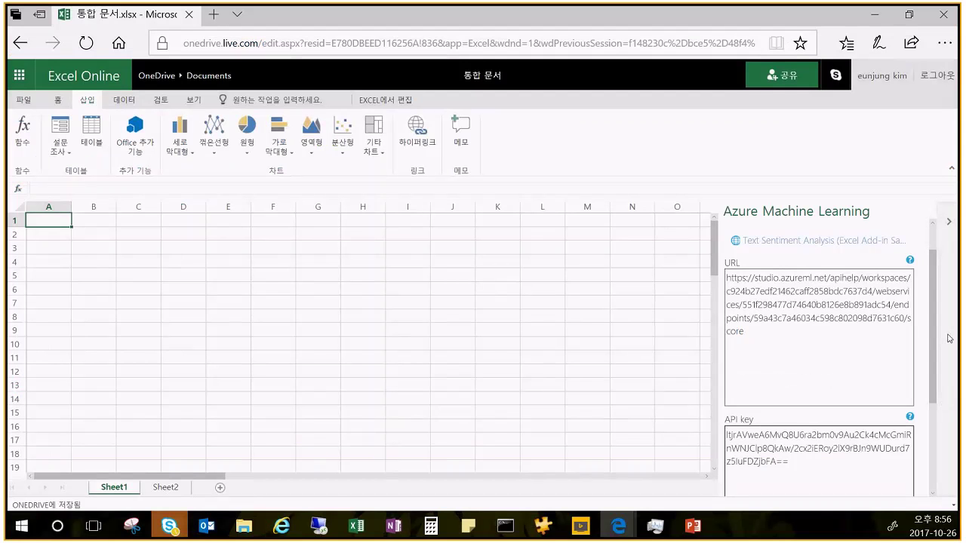
# Step: Add the web service and open Adult Income Classification [Predictive Exp.] from the add-in's web services list
pyautogui.click(939, 425)
pyautogui.click(898, 423)
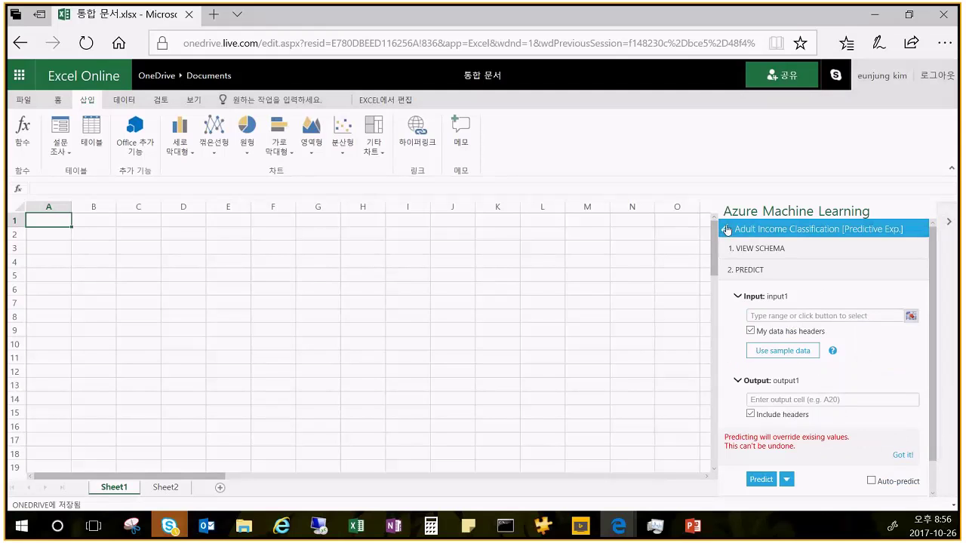
pyautogui.click(727, 230)
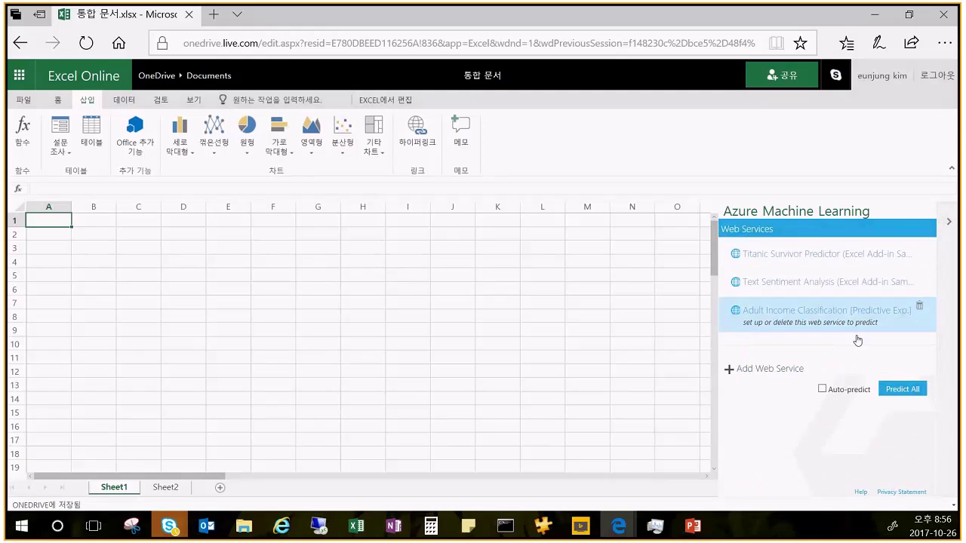
pyautogui.click(765, 326)
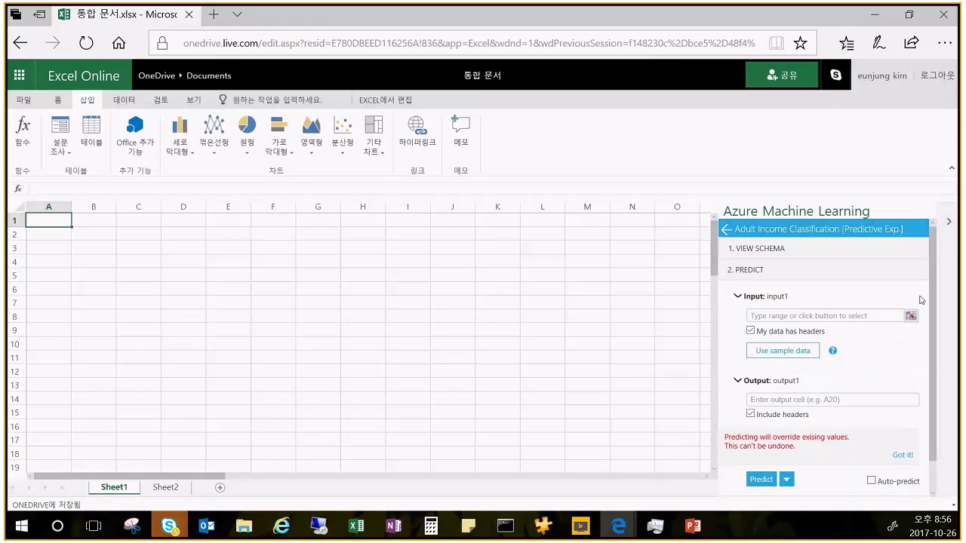
# Step: Try to set the input1 data range to 'Sheet1'!A1 in the Predict section
pyautogui.scroll(-1, 920, 299)
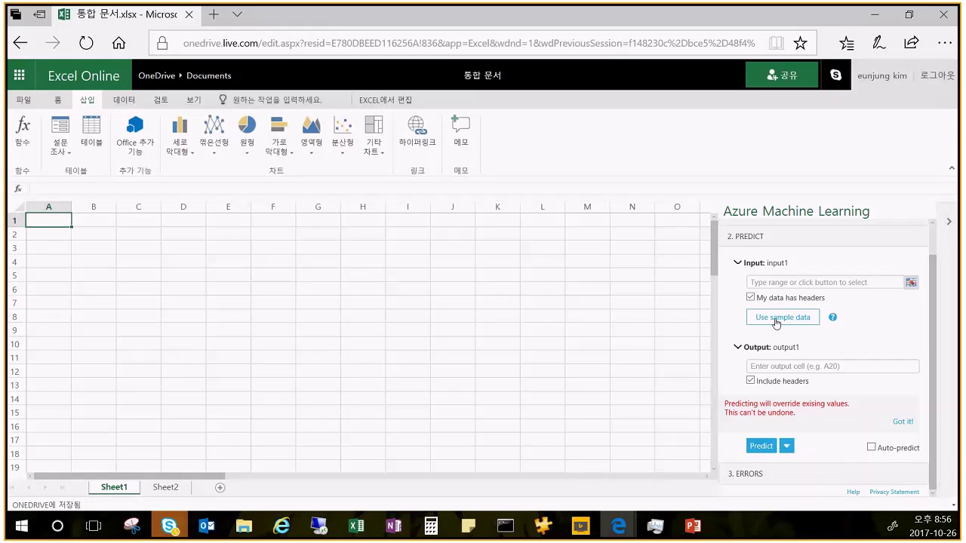
pyautogui.click(772, 283)
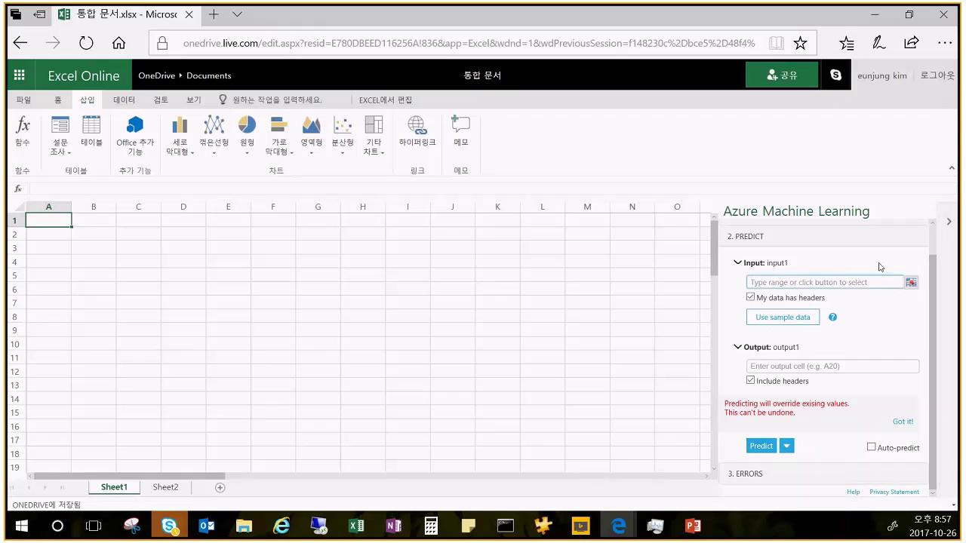
pyautogui.click(911, 285)
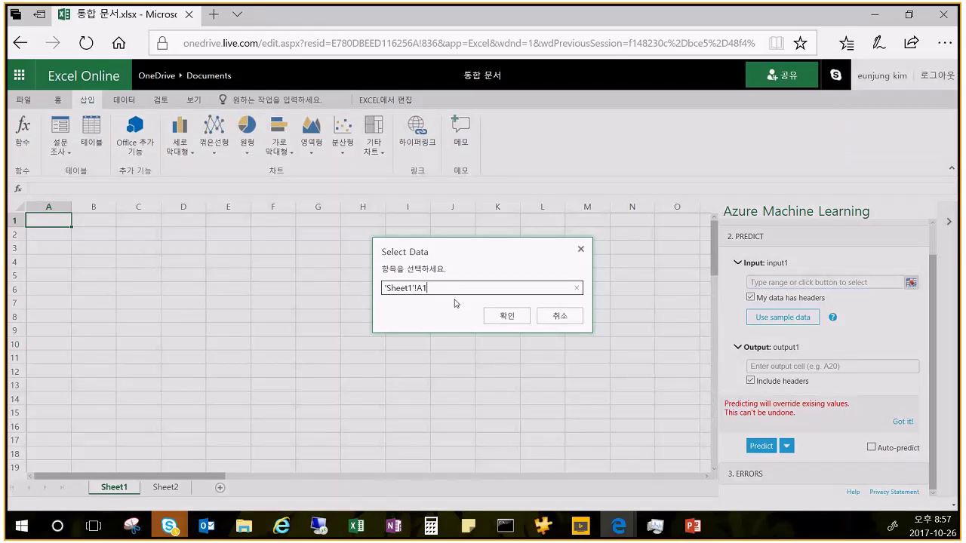
pyautogui.click(506, 315)
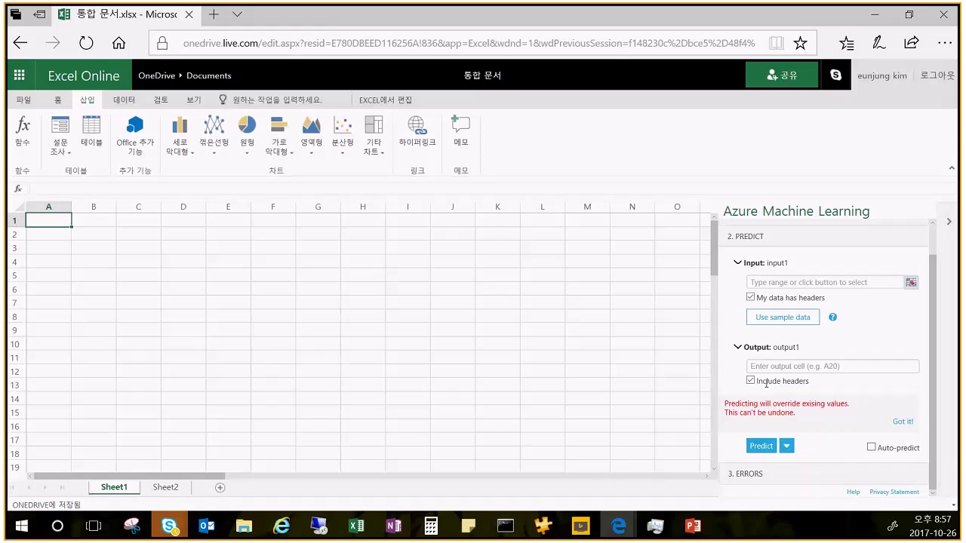
pyautogui.click(911, 284)
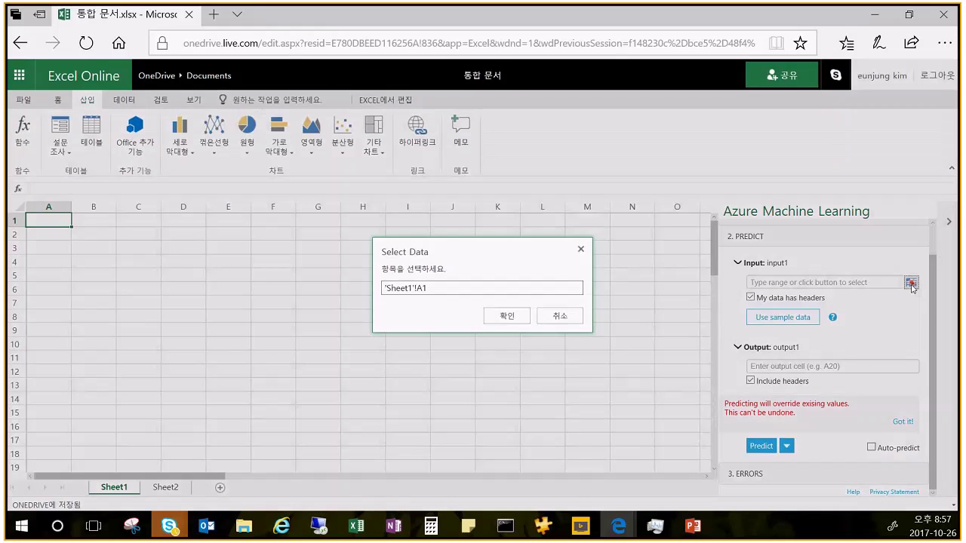
pyautogui.click(507, 317)
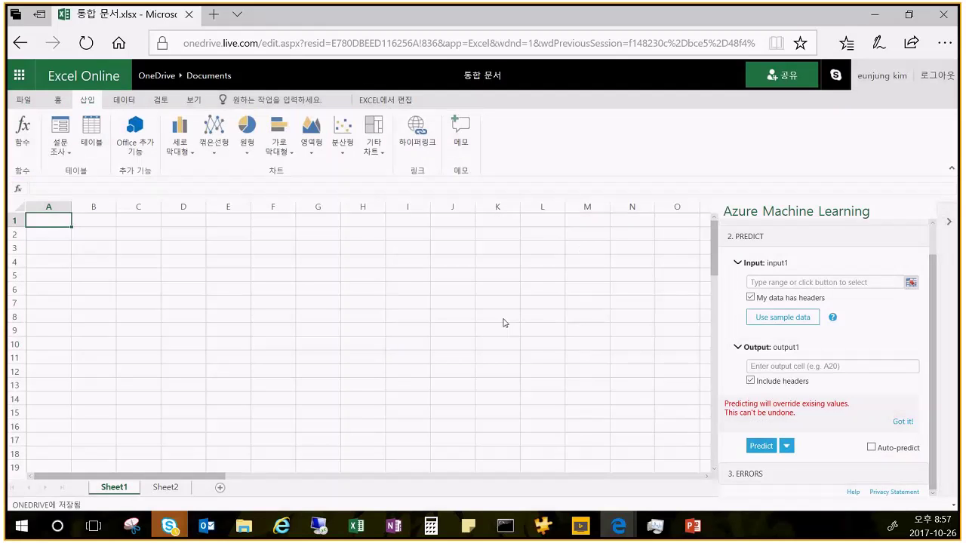
pyautogui.click(57, 218)
pyautogui.click(912, 283)
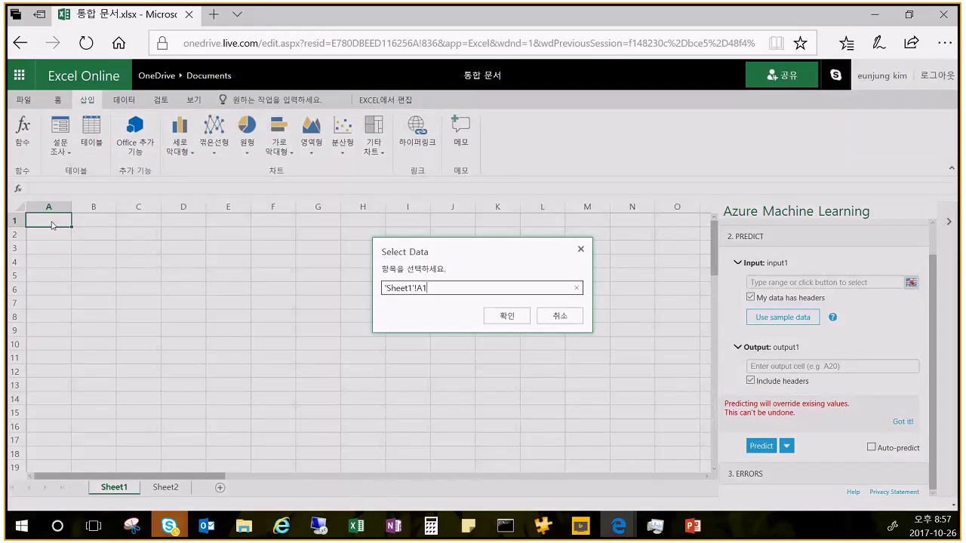
pyautogui.click(559, 317)
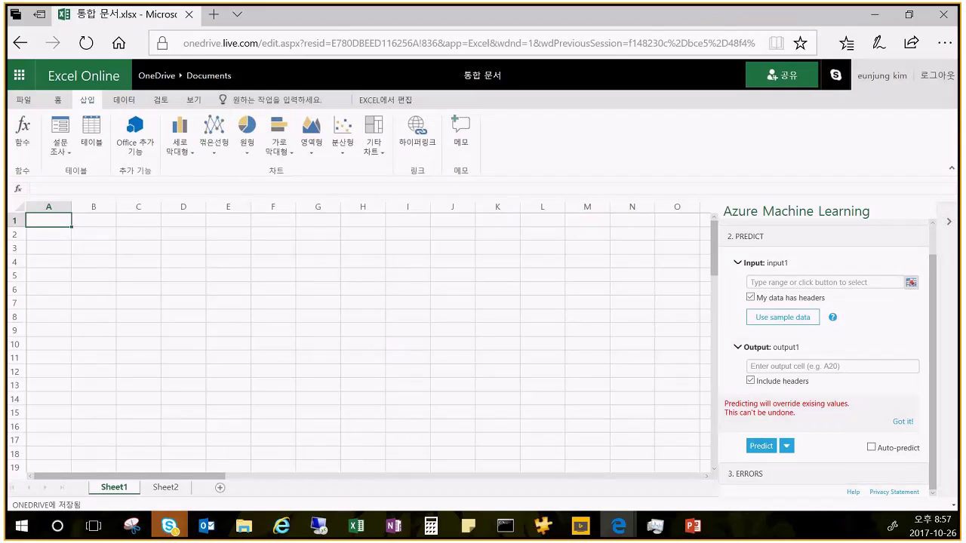
# Step: Switch to the Adult Income Classification workbook in desktop Excel and open Adult Income Classification [Predictive Exp.] in its Azure Machine Learning add-in
pyautogui.hotkey('alt', 'Tab')
pyautogui.hotkey('ctrl', 'Tab')
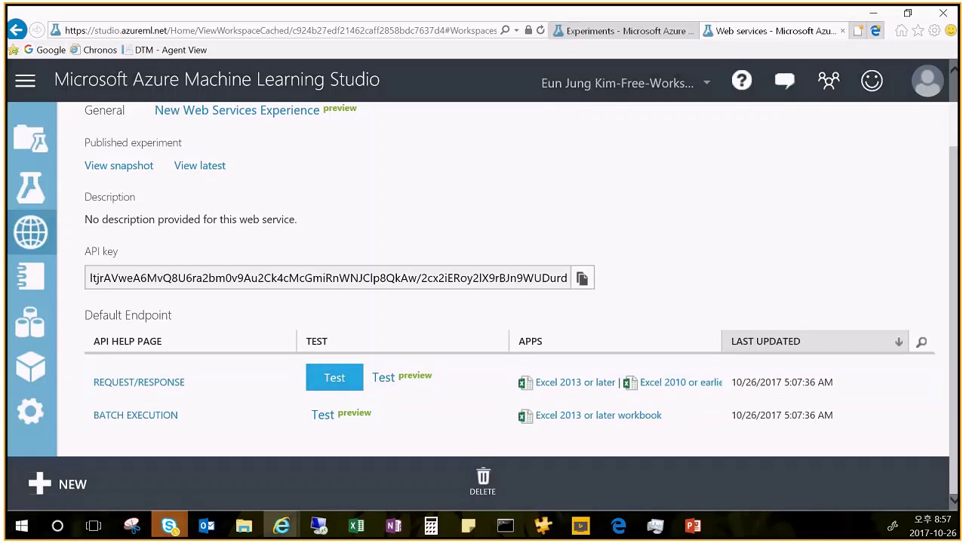
pyautogui.click(356, 526)
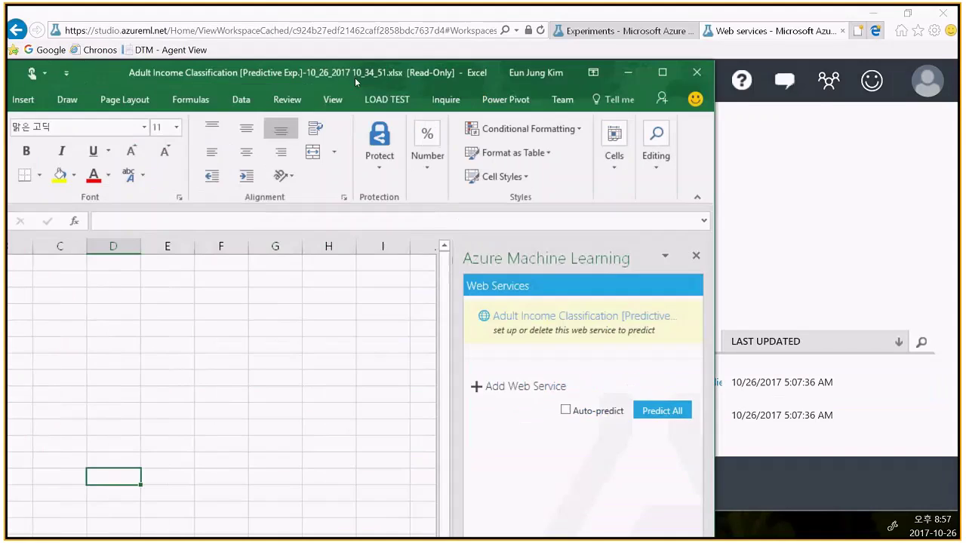
pyautogui.doubleClick(355, 82)
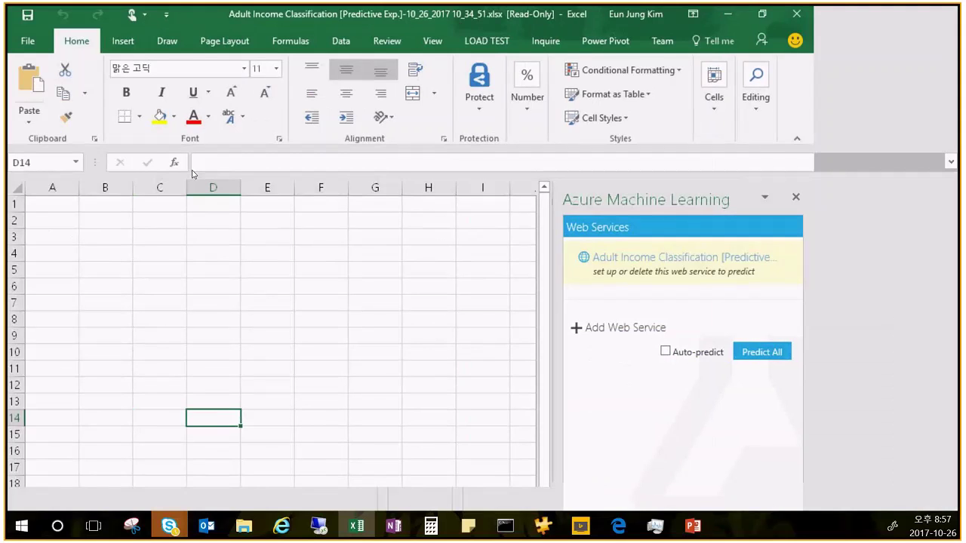
pyautogui.click(809, 265)
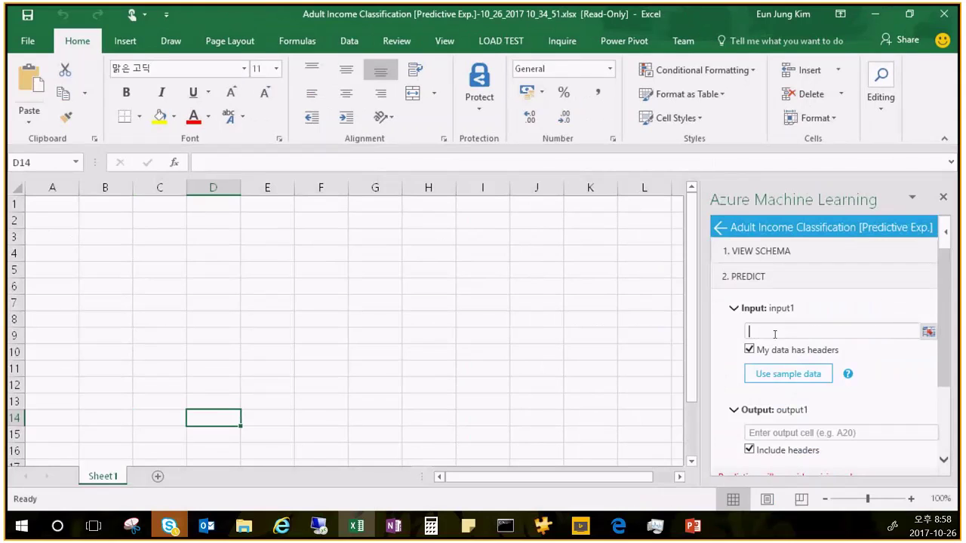
# Step: Try to select Sheet1!$A$1:$O$2 as the data range for input1 in the Predict section
pyautogui.click(929, 333)
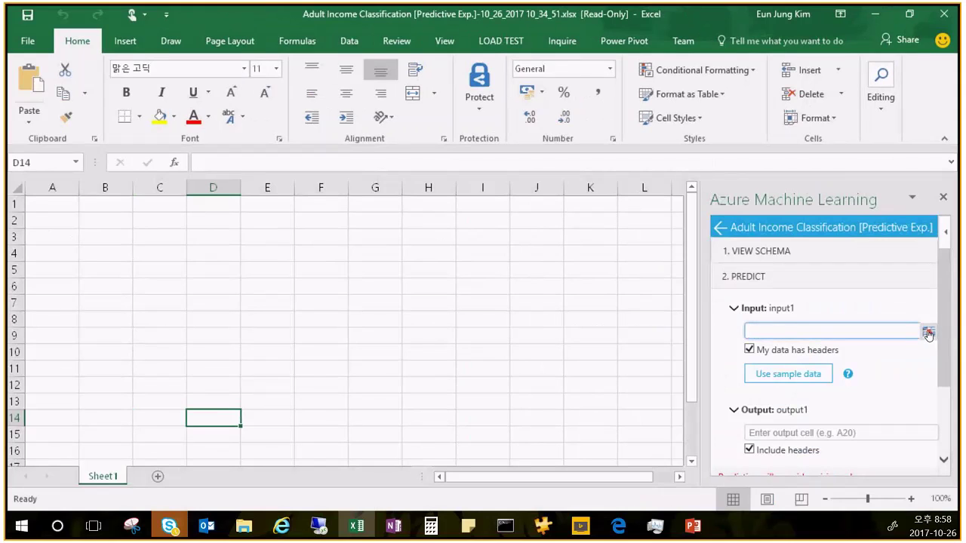
pyautogui.click(928, 333)
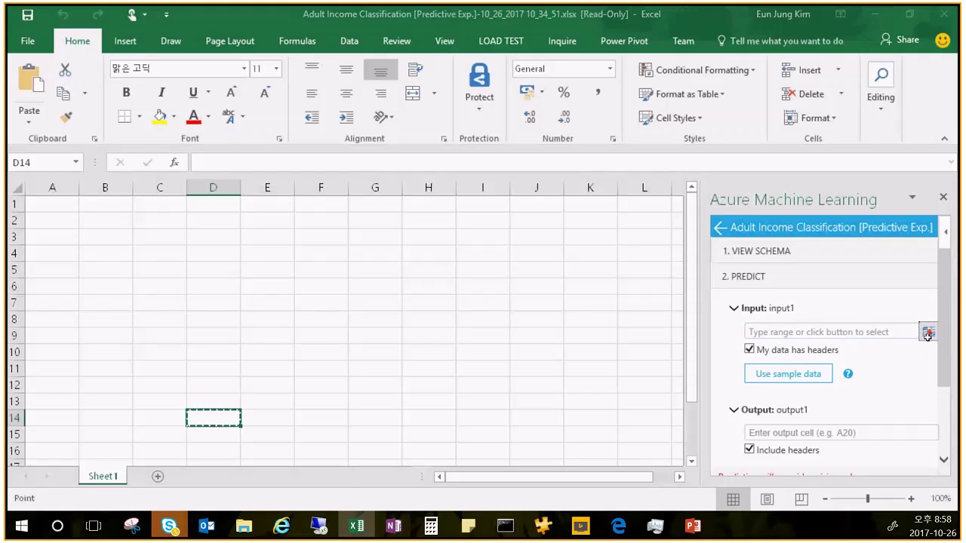
pyautogui.click(48, 206)
pyautogui.click(257, 490)
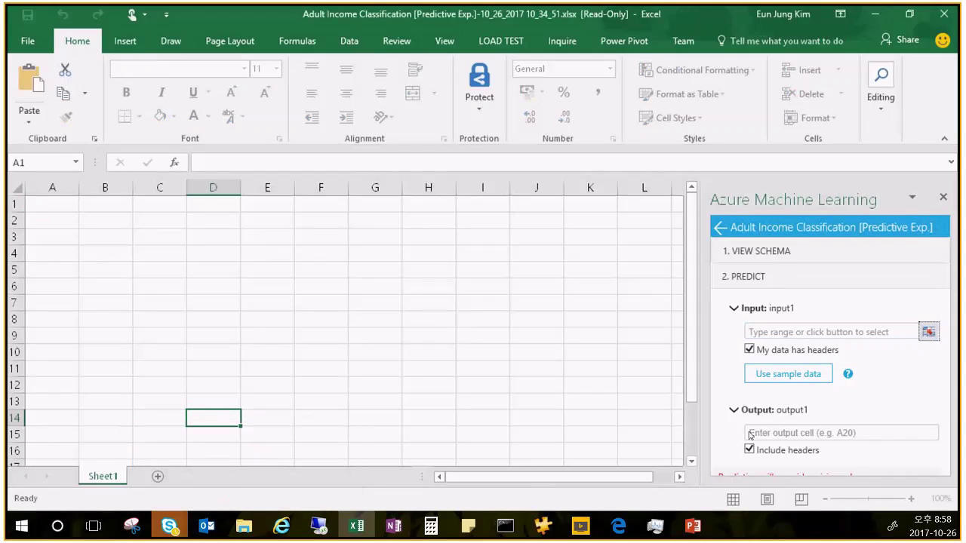
pyautogui.click(800, 375)
pyautogui.moveTo(47, 201); pyautogui.dragTo(597, 220)
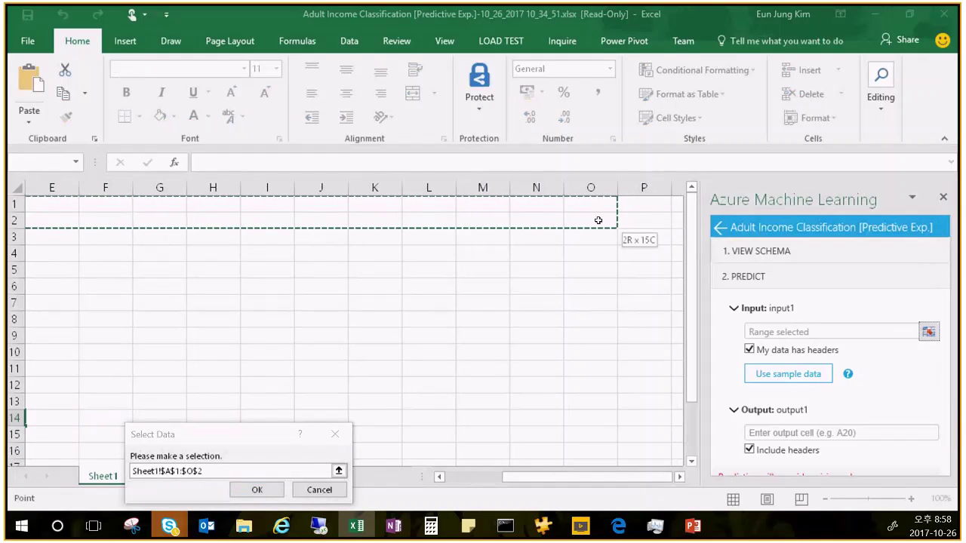
pyautogui.click(272, 490)
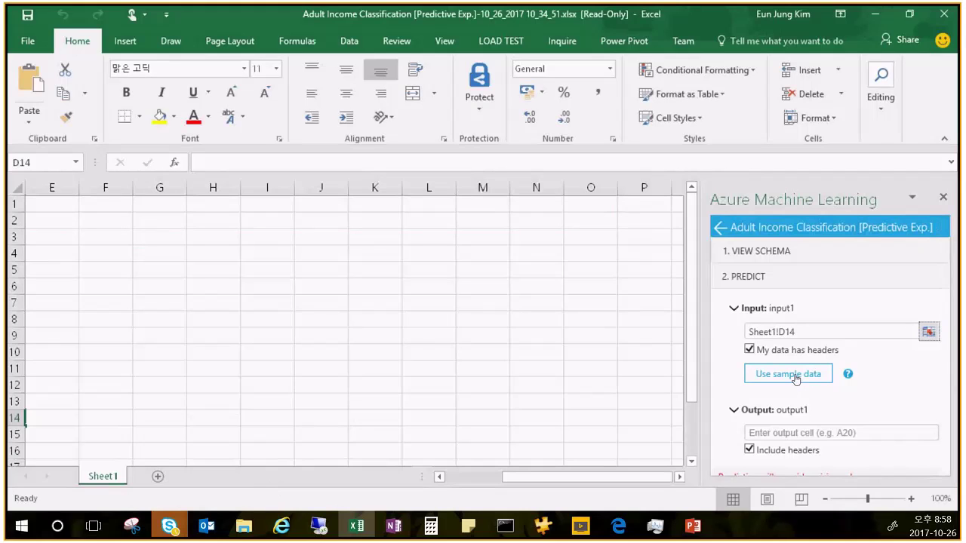
# Step: Enter Sheet1!A1 as the input1 range and insert the web service's sample data into the sheet
pyautogui.scroll(-1, 222, 373)
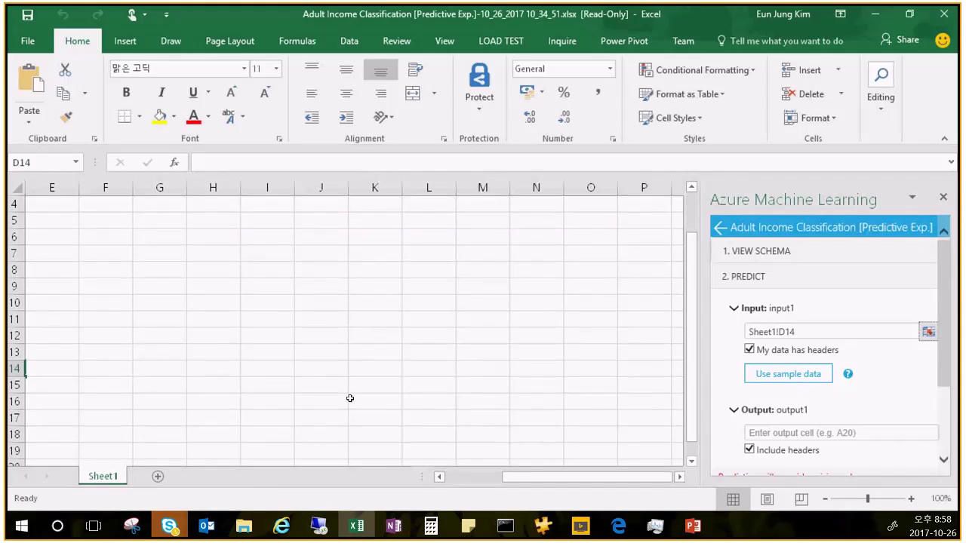
pyautogui.click(785, 332)
pyautogui.press('BackSpace')
pyautogui.press('BackSpace')
pyautogui.press('BackSpace')
pyautogui.write('A1')
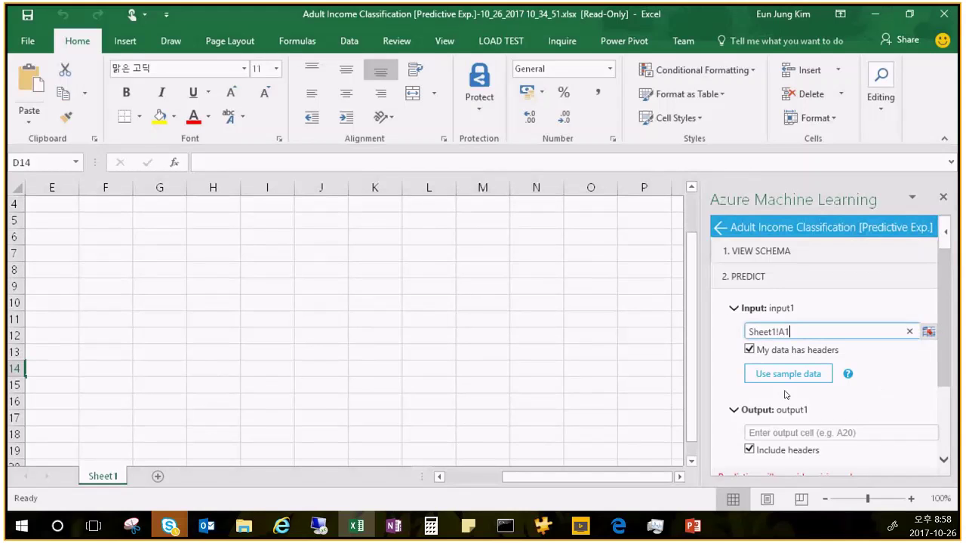
pyautogui.click(796, 375)
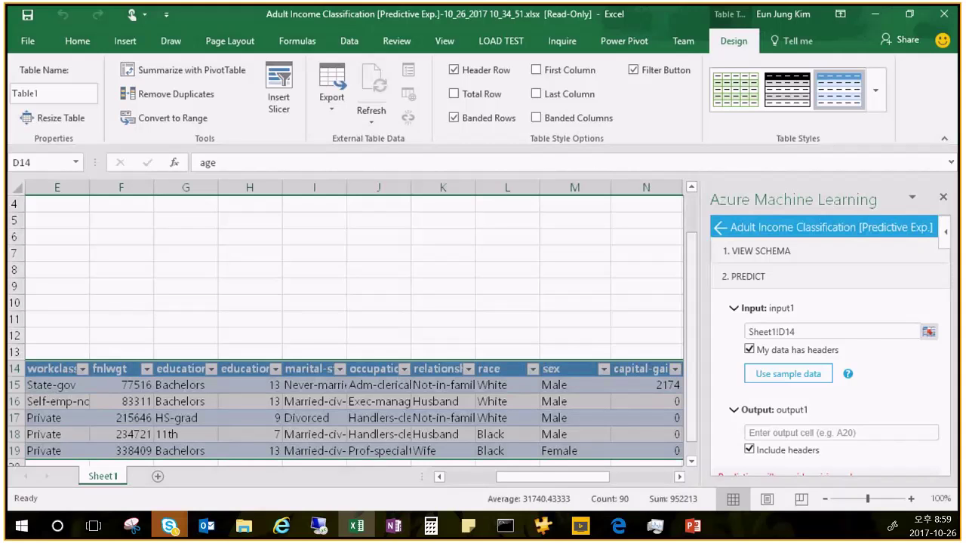
# Step: Clear the sample records in rows 16 to 19 of the table, keeping only the first record
pyautogui.hotkey('alt', 'Tab')
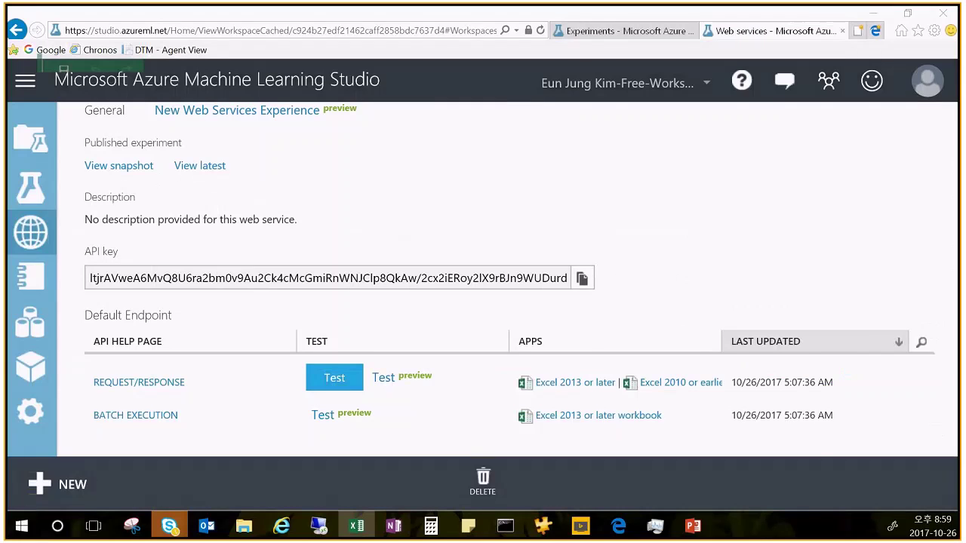
pyautogui.hotkey('alt', 'Tab')
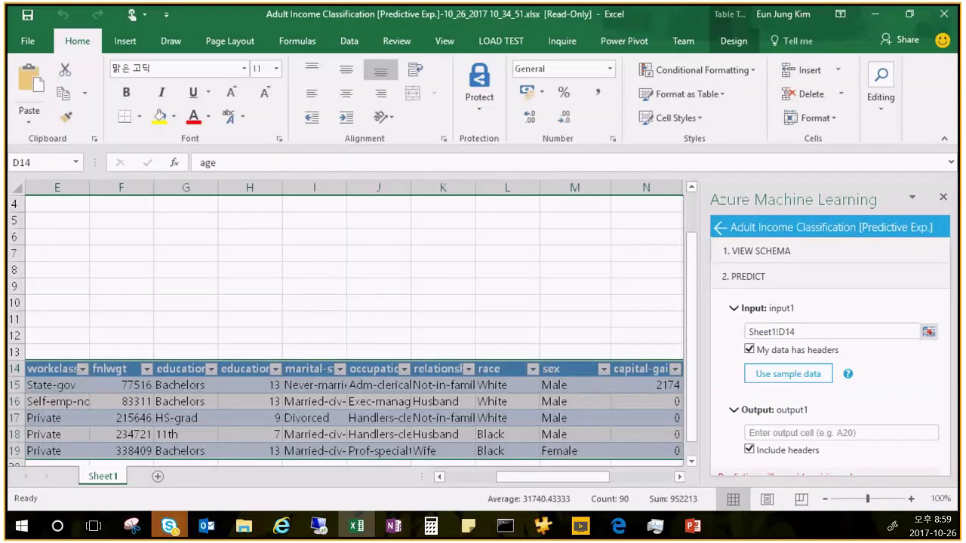
pyautogui.click(432, 385)
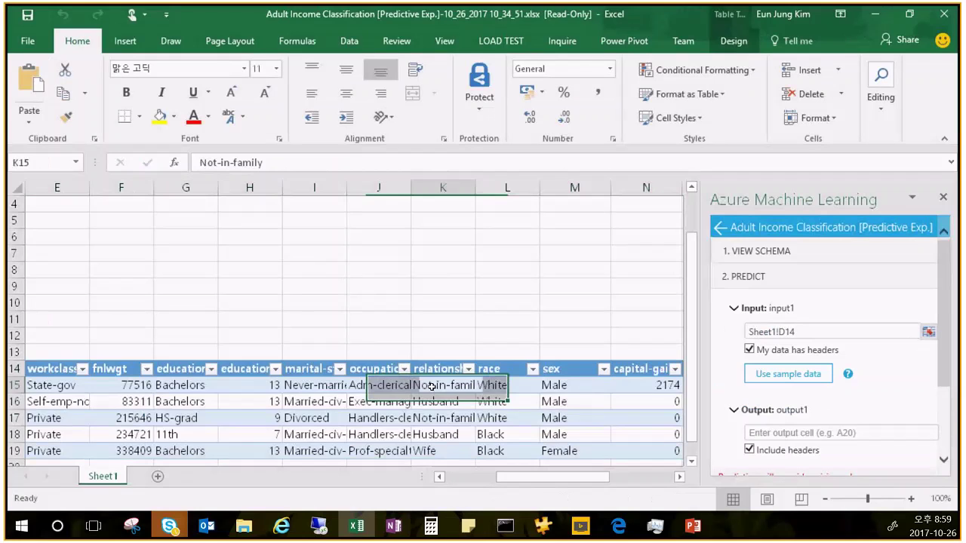
pyautogui.scroll(-2, 596, 377)
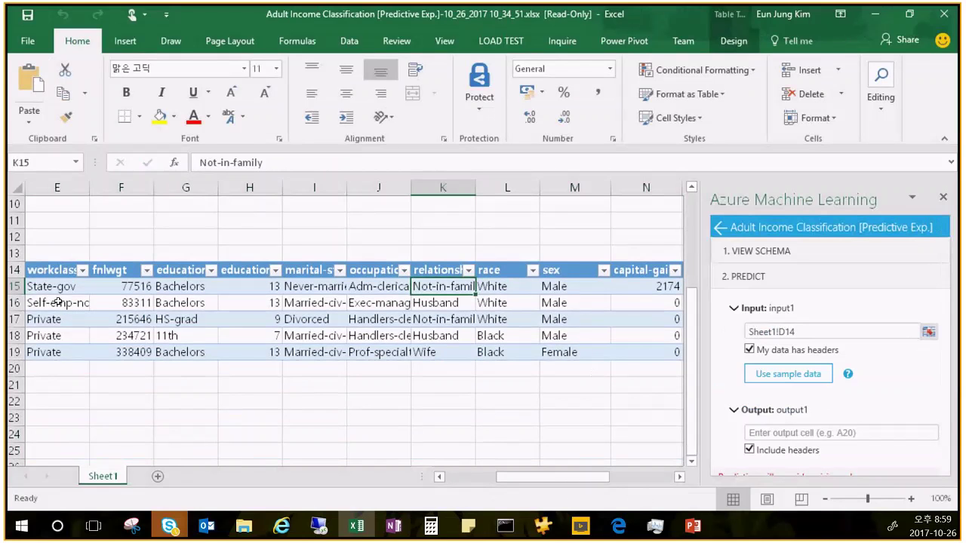
pyautogui.moveTo(521, 477)
pyautogui.mouseDown()
pyautogui.moveTo(470, 480)
pyautogui.moveTo(508, 477)
pyautogui.mouseUp()
pyautogui.moveTo(123, 303); pyautogui.dragTo(175, 303)
pyautogui.moveTo(420, 304); pyautogui.dragTo(434, 303)
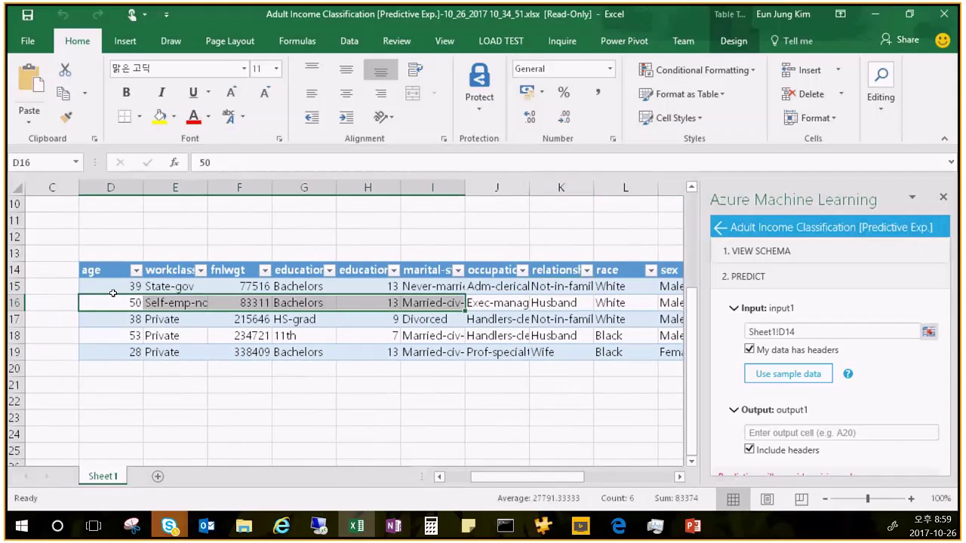
pyautogui.click(214, 303)
pyautogui.moveTo(214, 304); pyautogui.dragTo(495, 352)
pyautogui.press('Delete')
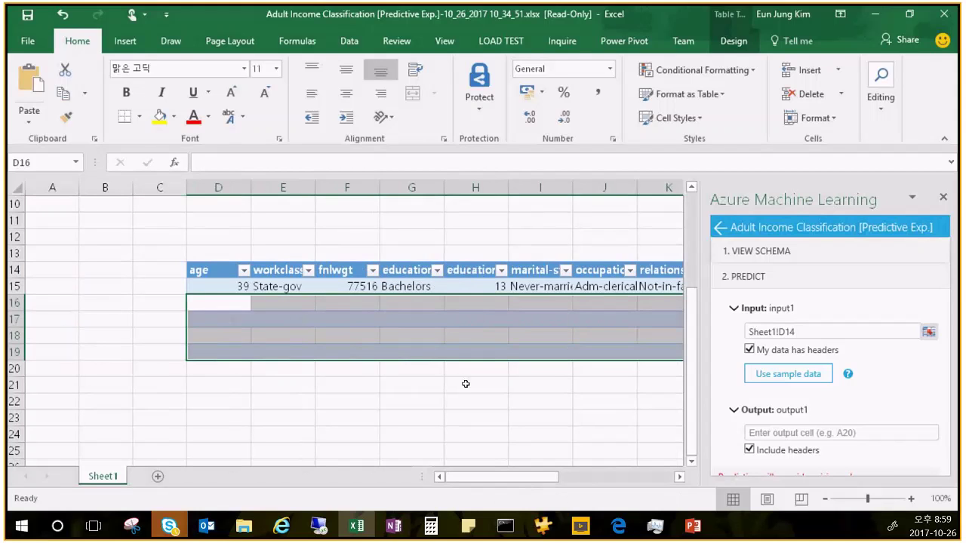
pyautogui.click(304, 340)
# Step: Set the fnlwgt value of the record in row 15 to 77000
pyautogui.click(365, 289)
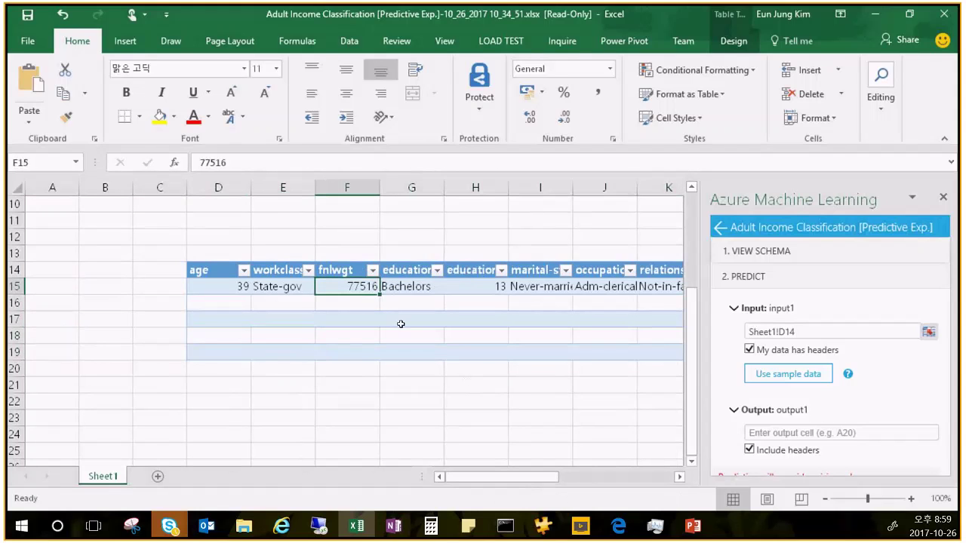
pyautogui.press('F2')
pyautogui.press('BackSpace')
pyautogui.press('BackSpace')
pyautogui.press('BackSpace')
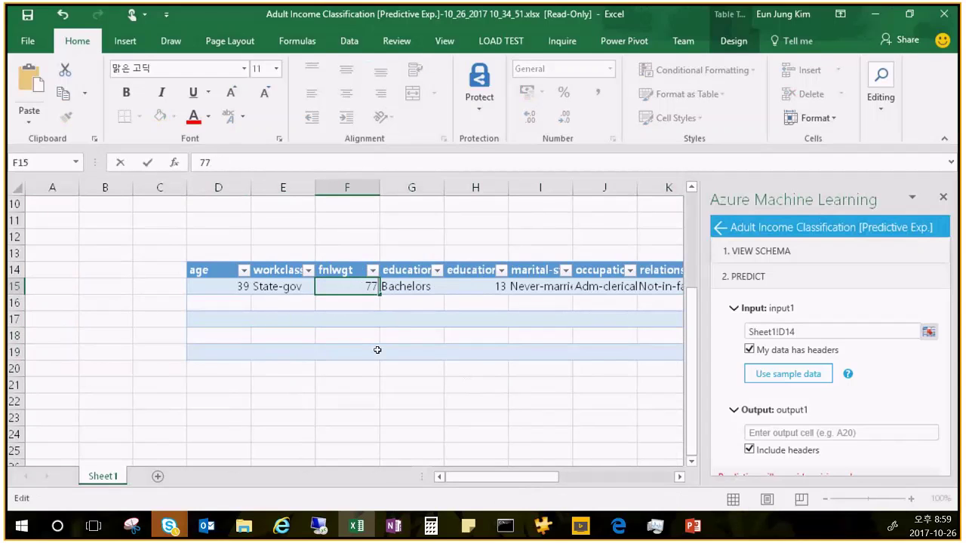
pyautogui.write('000')
pyautogui.press('Return')
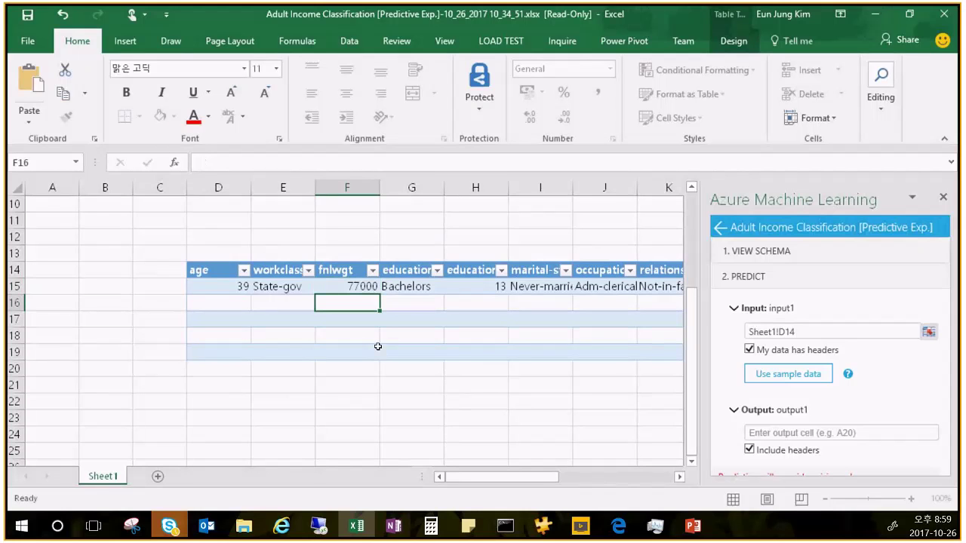
# Step: Set the capital-gain value of the record in row 15 to 2200
pyautogui.click(537, 287)
pyautogui.moveTo(545, 477); pyautogui.dragTo(609, 480)
pyautogui.click(576, 288)
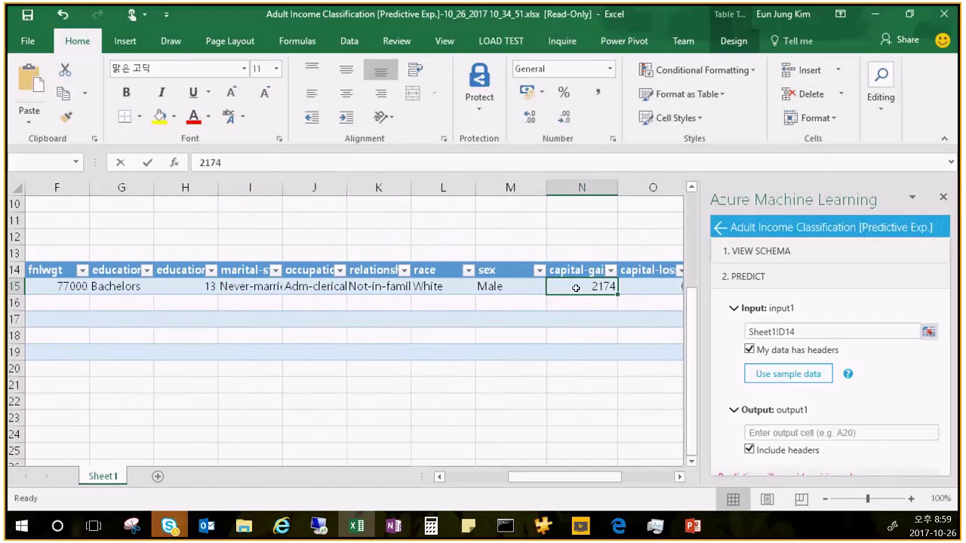
pyautogui.write('2200')
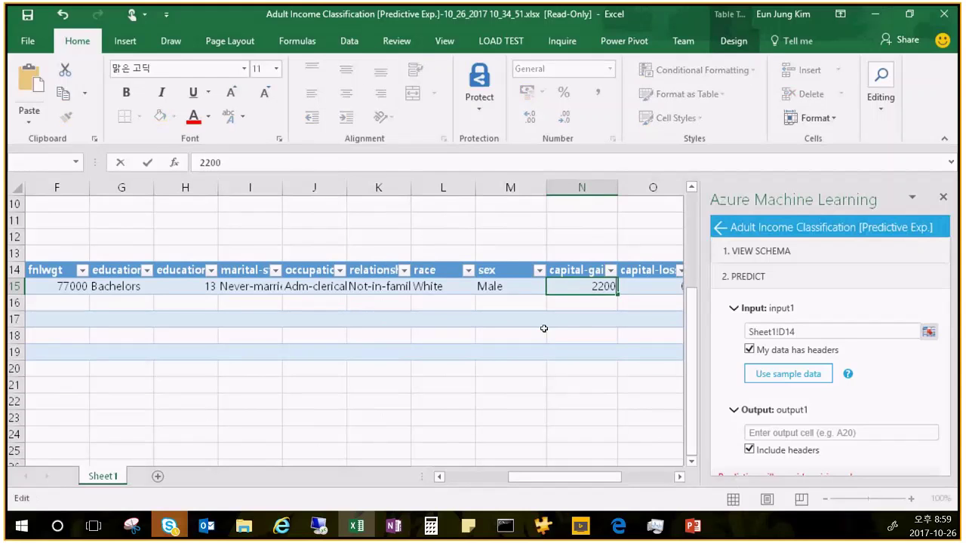
pyautogui.press('Return')
# Step: Replace the income value of the record in row 15 with Unknown
pyautogui.moveTo(591, 477); pyautogui.dragTo(643, 476)
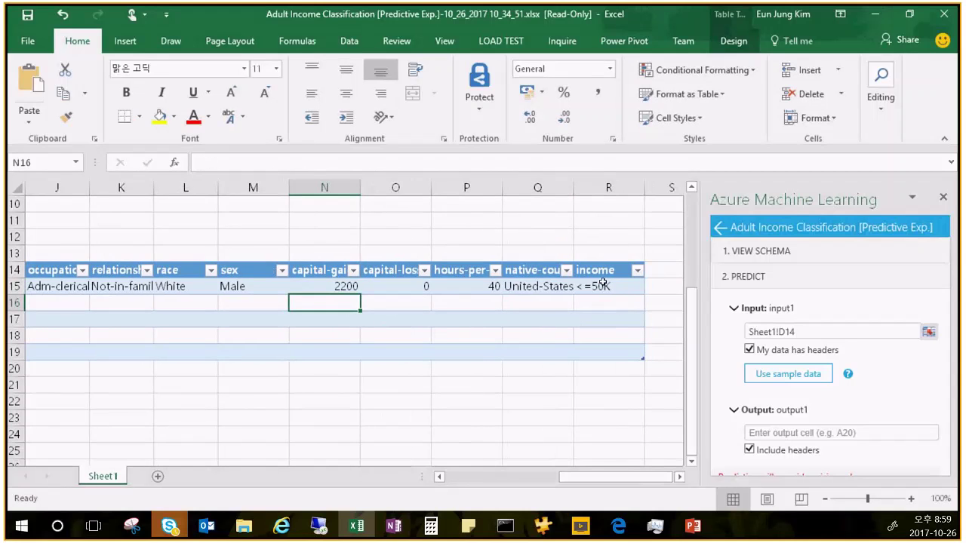
pyautogui.click(596, 286)
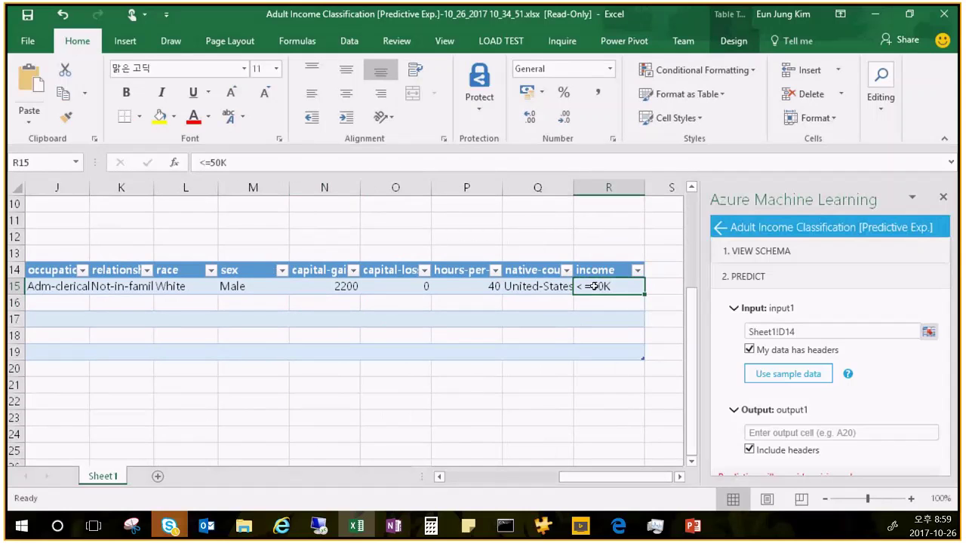
pyautogui.write('Unkon')
pyautogui.press('BackSpace')
pyautogui.press('BackSpace')
pyautogui.write('own')
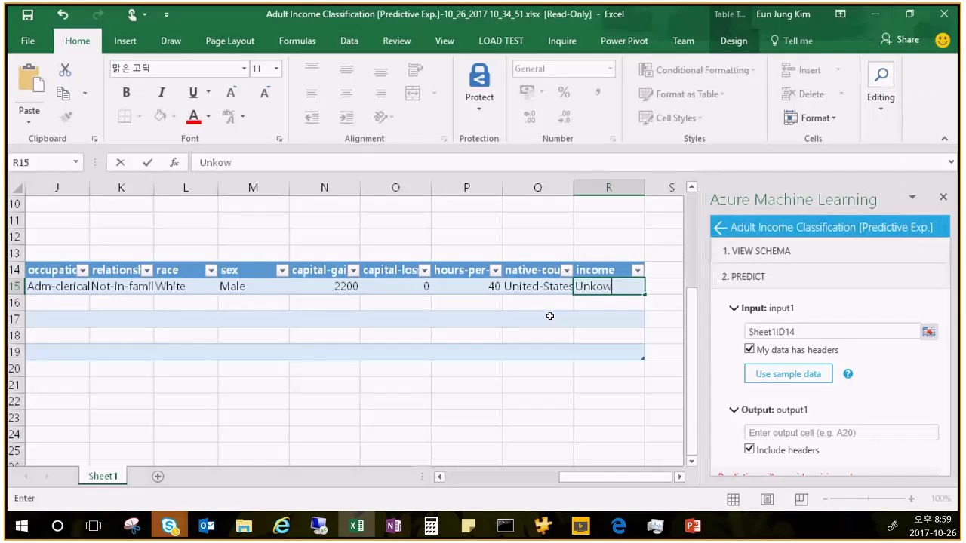
pyautogui.press('BackSpace')
pyautogui.press('BackSpace')
pyautogui.press('BackSpace')
pyautogui.write('nown')
pyautogui.press('Return')
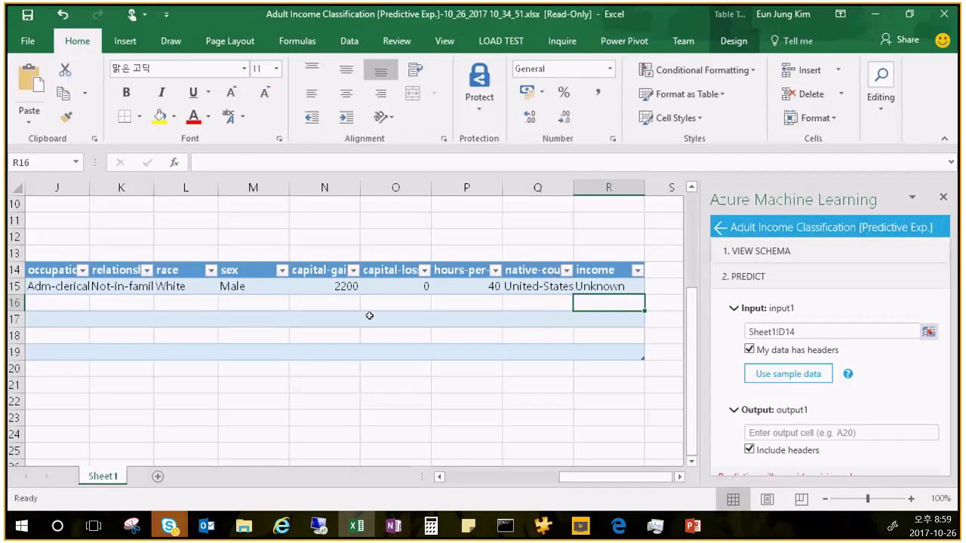
# Step: Set the input1 data range to Sheet1!D14:R15, covering the header row and the single record
pyautogui.click(613, 287)
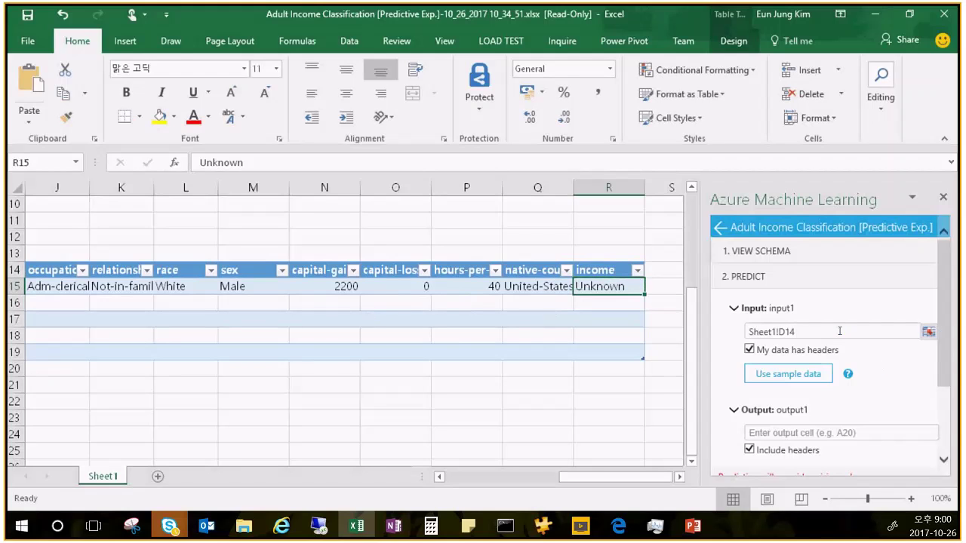
pyautogui.scroll(-2, 837, 330)
pyautogui.click(846, 254)
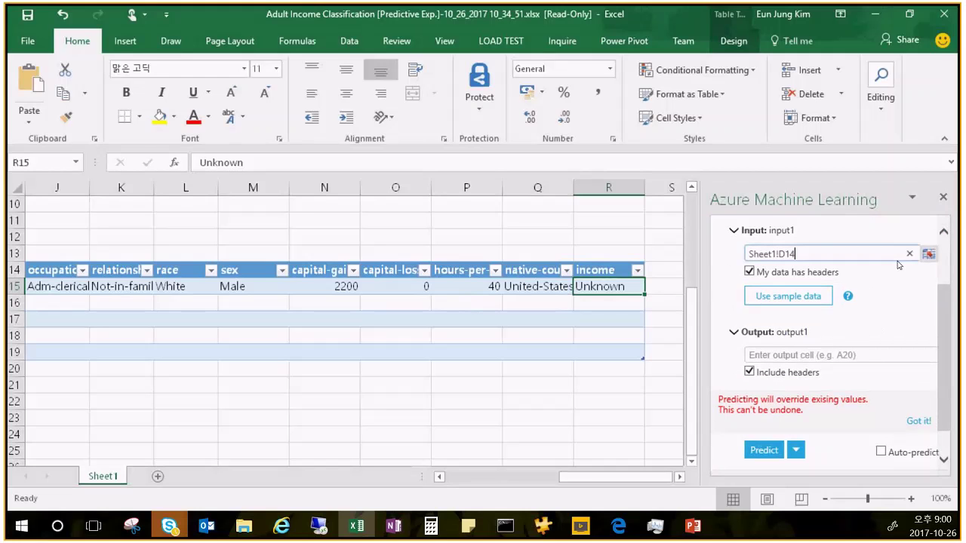
pyautogui.click(566, 269)
pyautogui.click(626, 291)
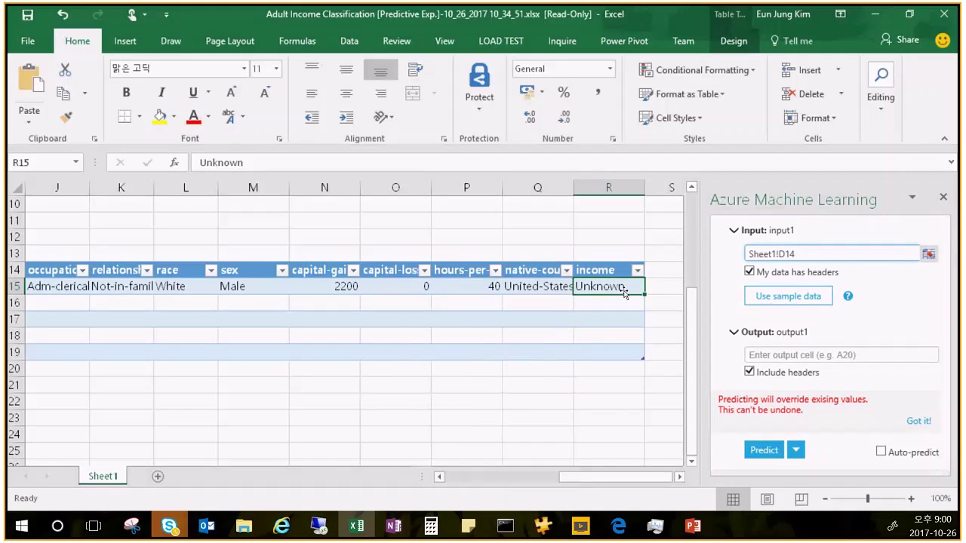
pyautogui.moveTo(624, 287); pyautogui.dragTo(114, 273)
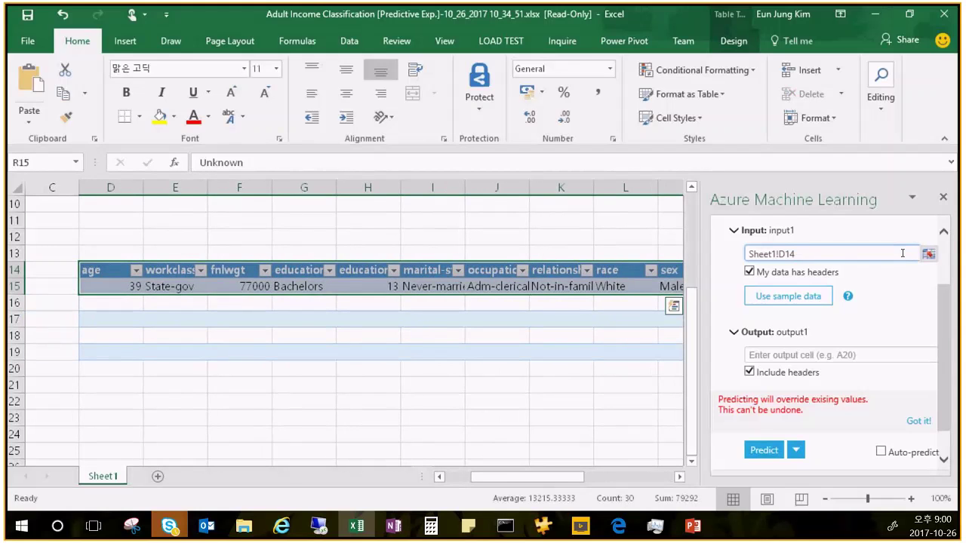
pyautogui.click(928, 253)
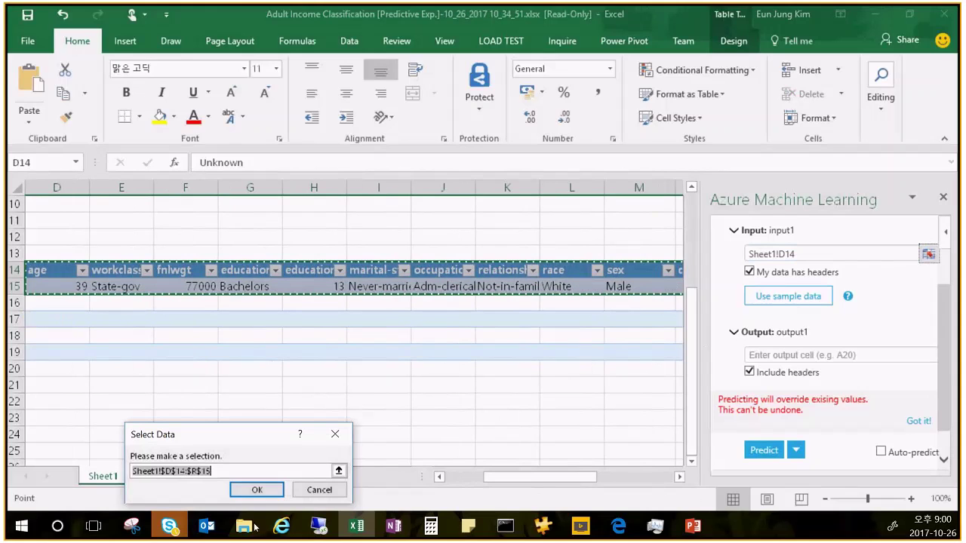
pyautogui.click(257, 489)
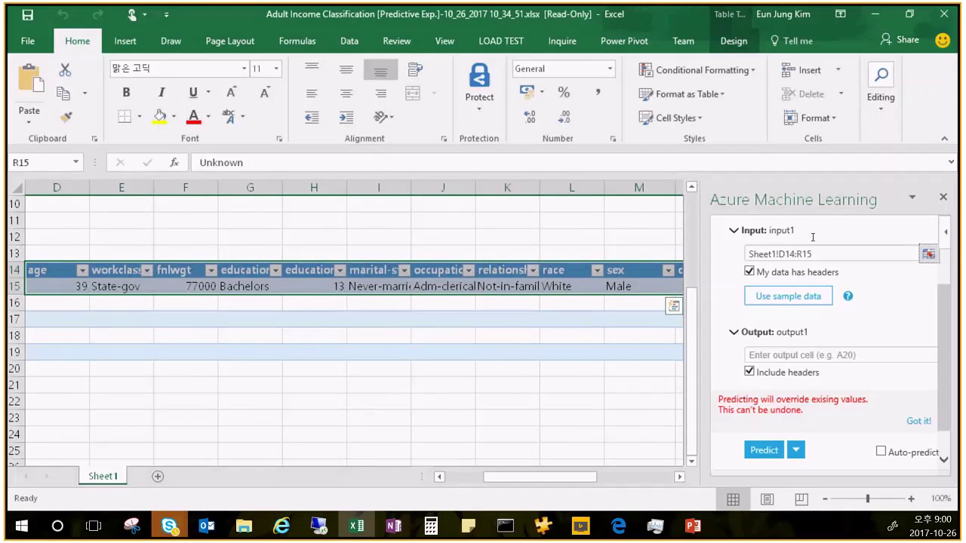
# Step: Set the output1 cell to Sheet1!S14, directly beside the income column of the data table
pyautogui.moveTo(596, 478); pyautogui.dragTo(657, 477)
pyautogui.click(772, 353)
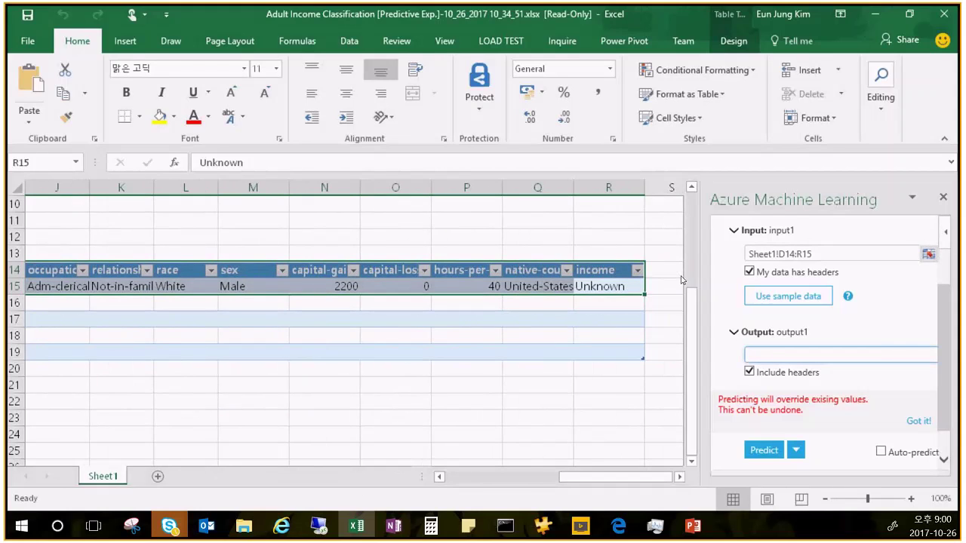
pyautogui.click(679, 276)
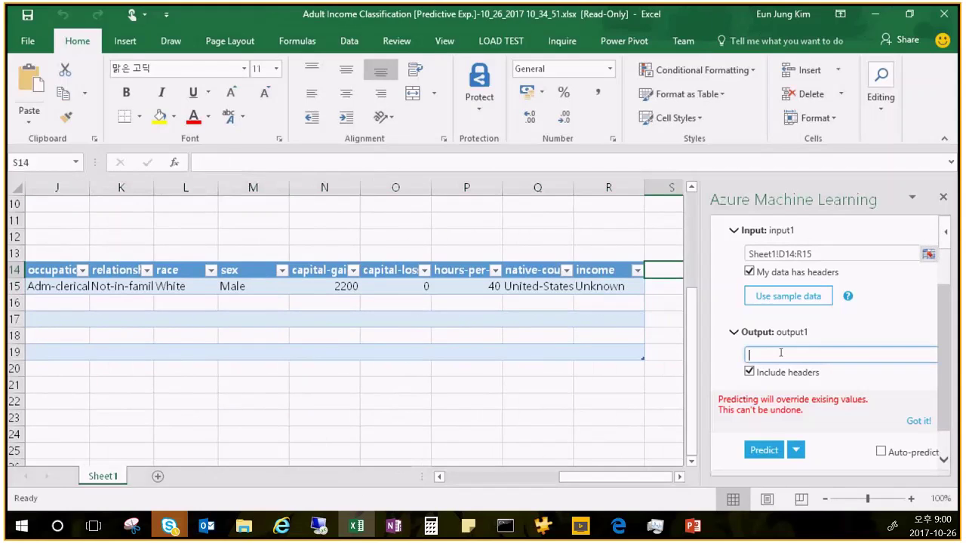
pyautogui.doubleClick(778, 253)
pyautogui.hotkey('ctrl', 'c')
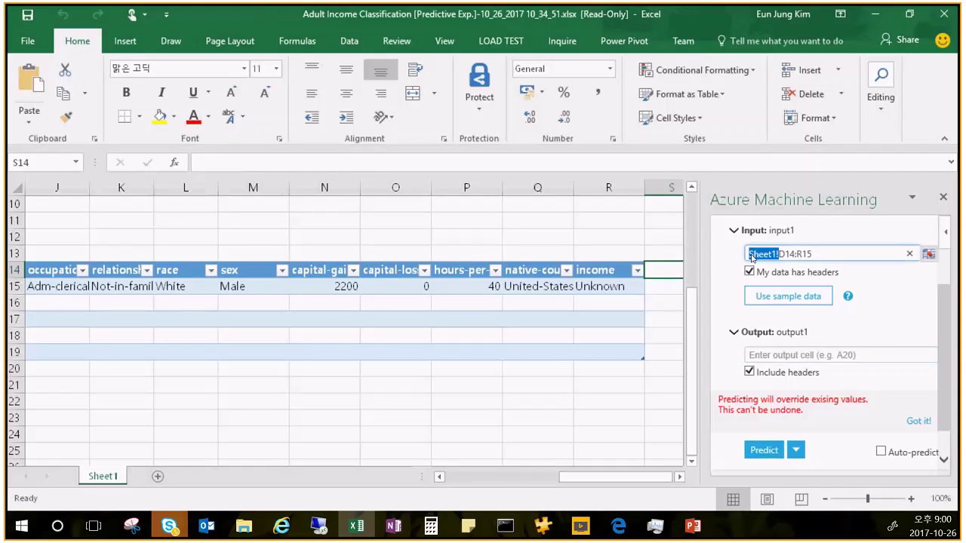
pyautogui.click(760, 352)
pyautogui.hotkey('ctrl', 'v')
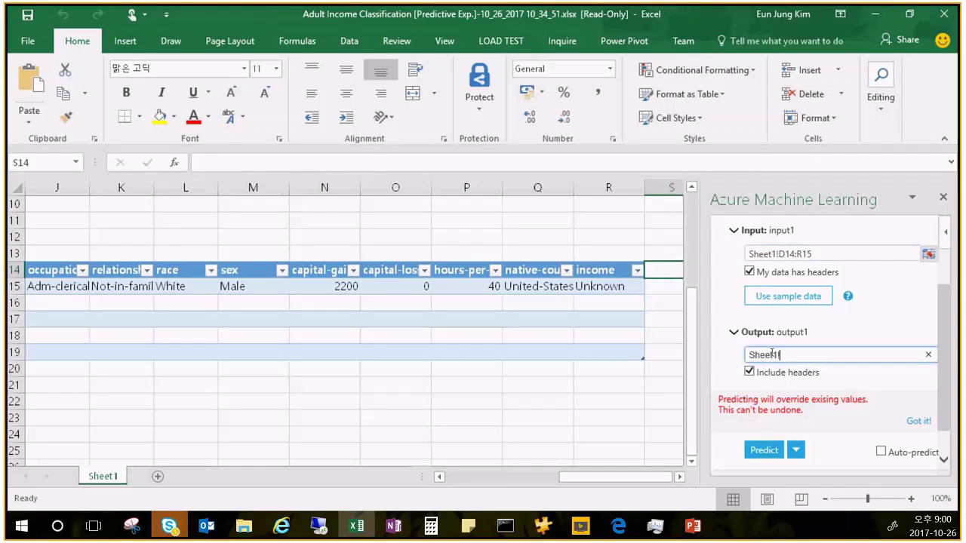
pyautogui.write('!S14')
pyautogui.click(893, 377)
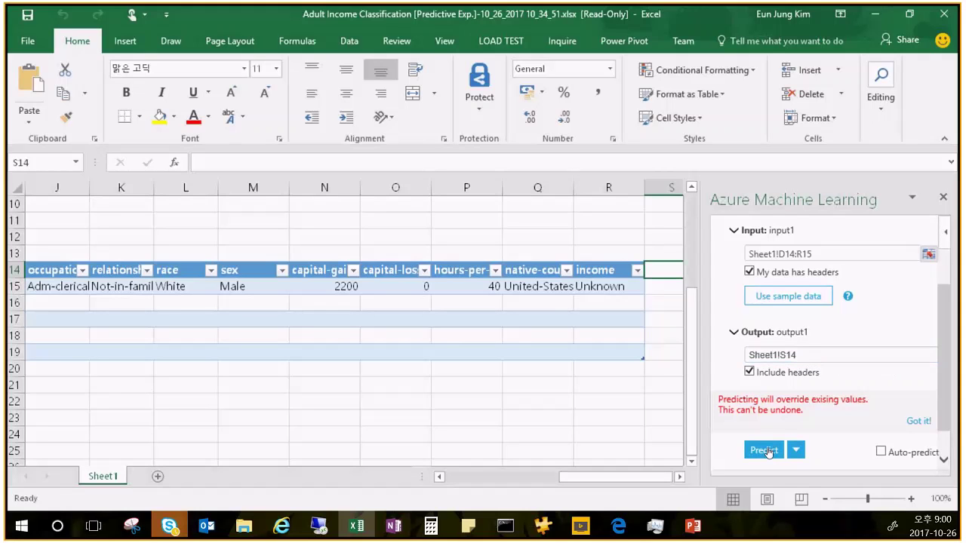
# Step: Run the prediction for the record in row 15 and select its Scored Labels result in cell S15
pyautogui.click(764, 452)
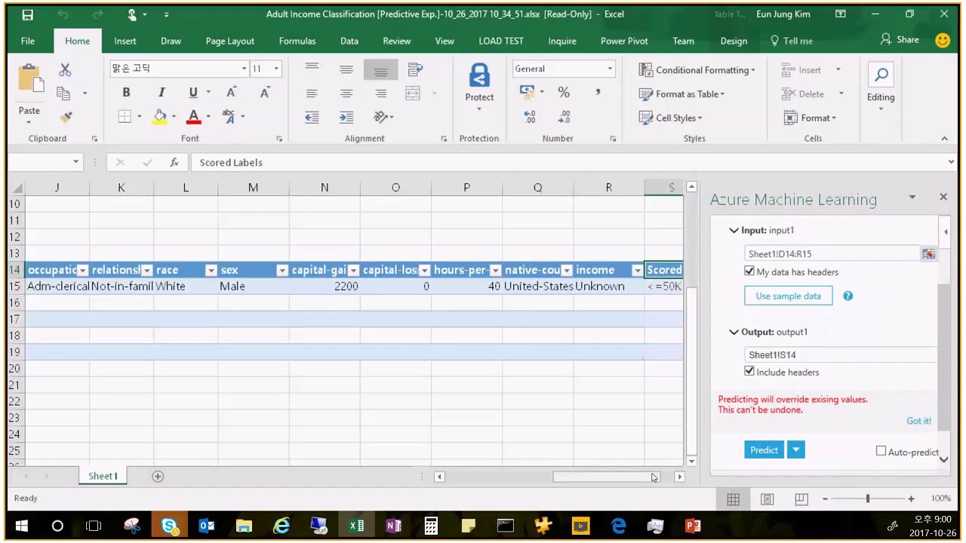
pyautogui.moveTo(653, 481); pyautogui.dragTo(666, 481)
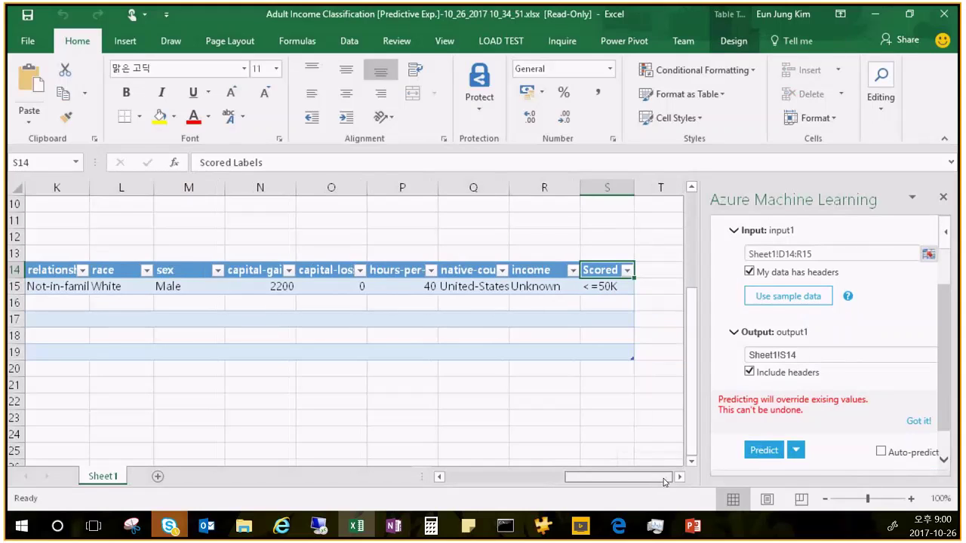
pyautogui.click(604, 286)
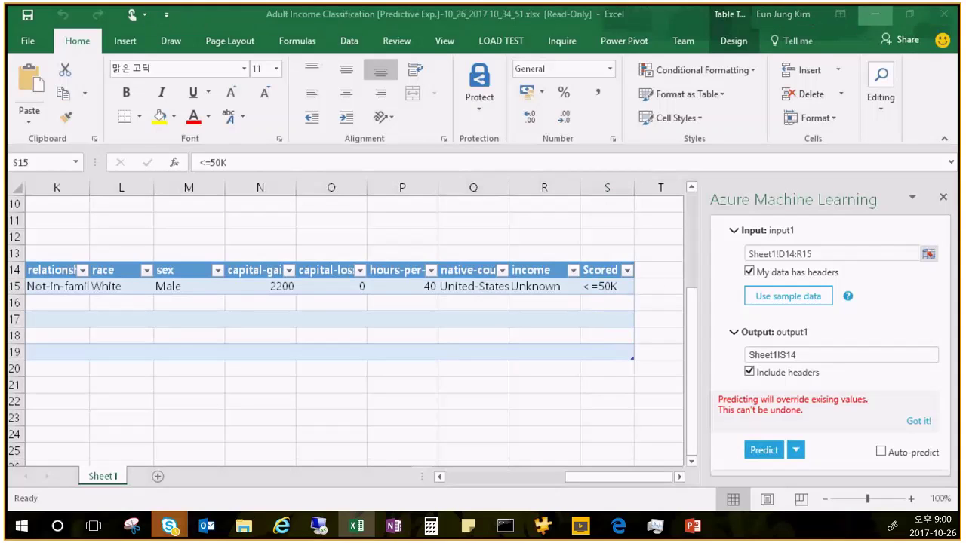
# Step: Switch to Azure Machine Learning Studio in the browser and view the Python and R sample code in the Request/Response API help page
pyautogui.click(875, 13)
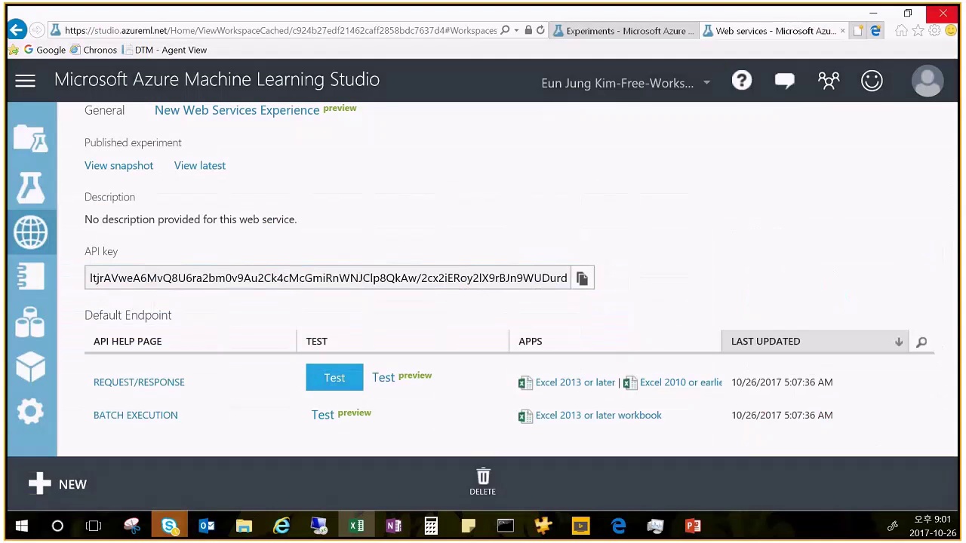
pyautogui.click(158, 383)
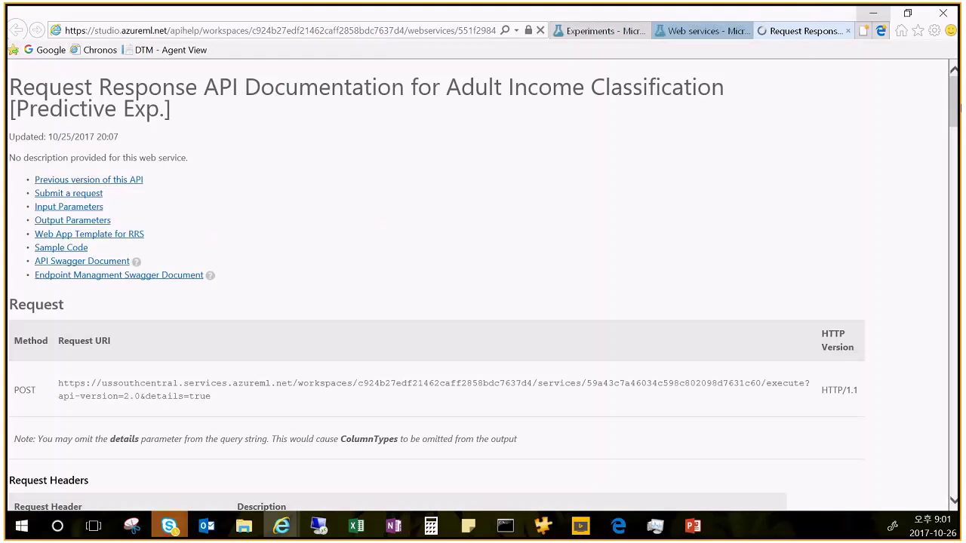
pyautogui.scroll(-1, 953, 151)
pyautogui.moveTo(952, 113); pyautogui.dragTo(958, 464)
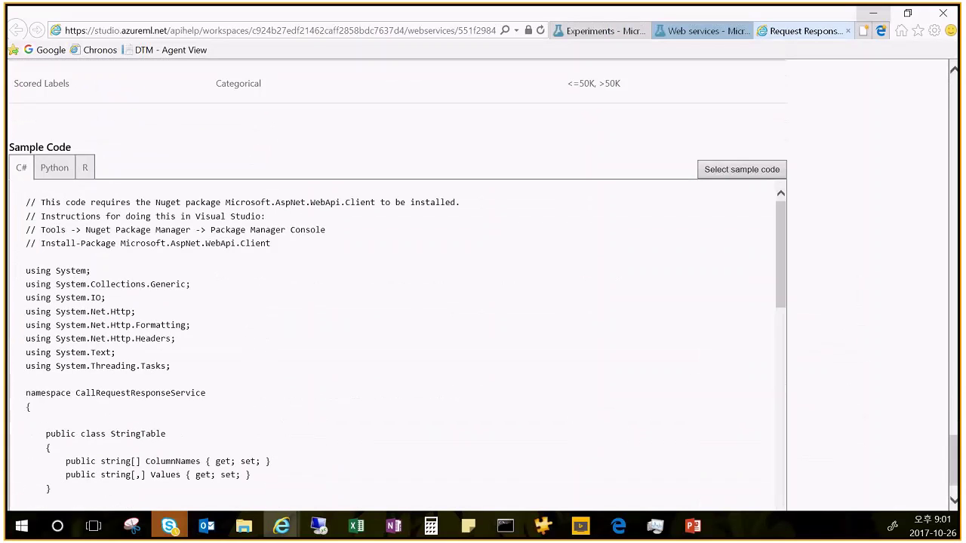
pyautogui.click(54, 167)
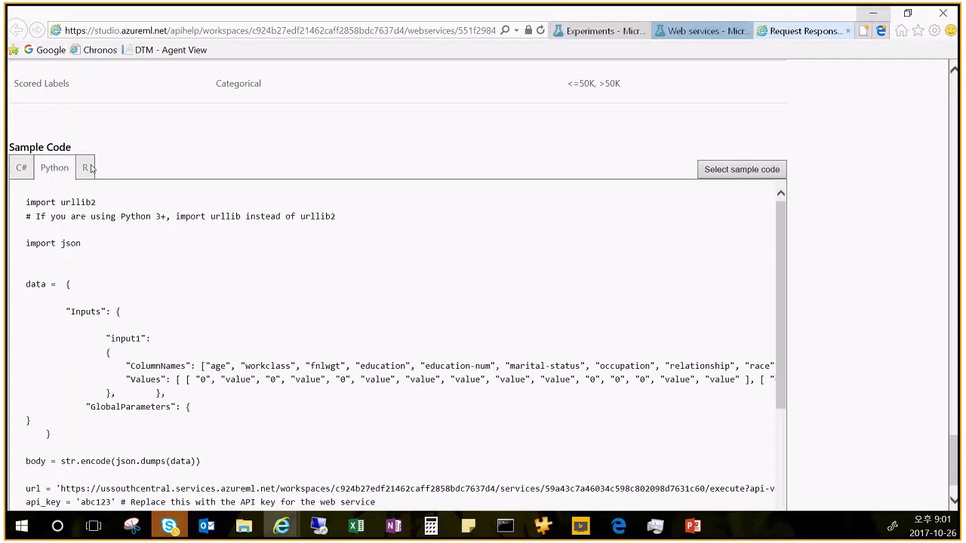
pyautogui.click(85, 167)
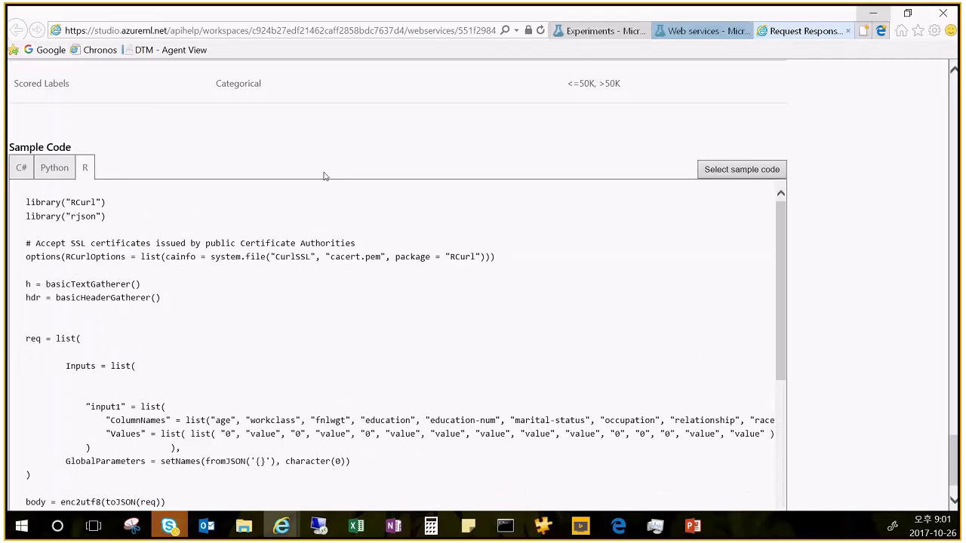
# Step: Return to the web service's dashboard page and open its Batch Execution API help page
pyautogui.click(694, 31)
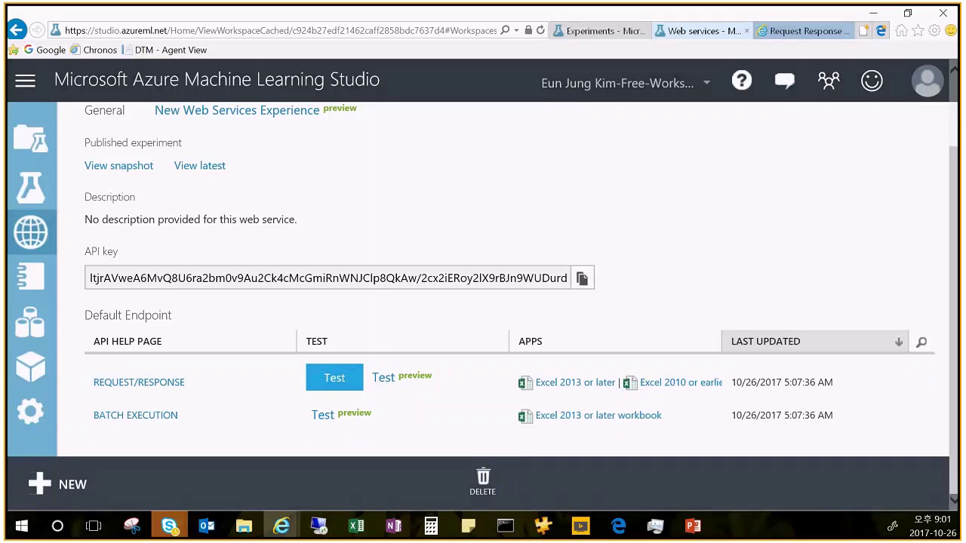
pyautogui.click(334, 377)
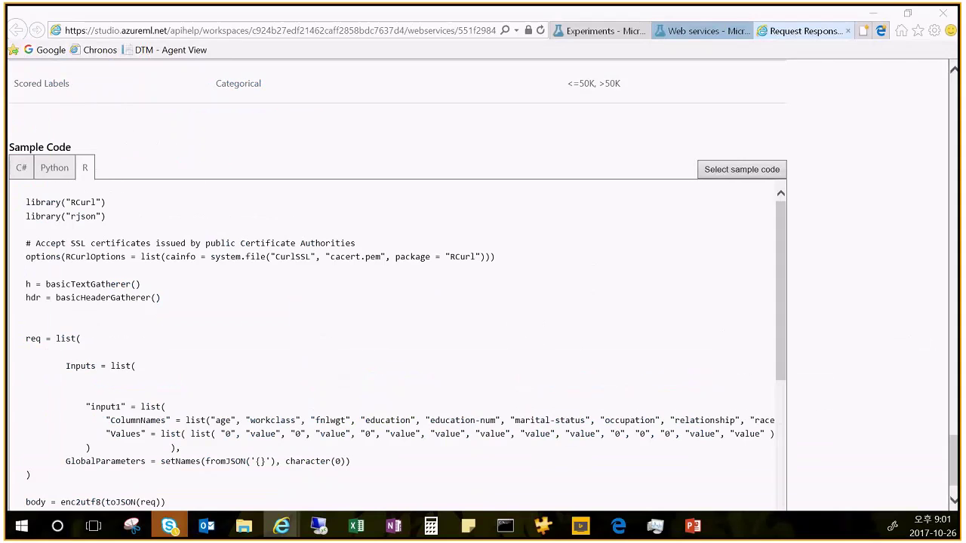
pyautogui.hotkey('alt', 'Tab')
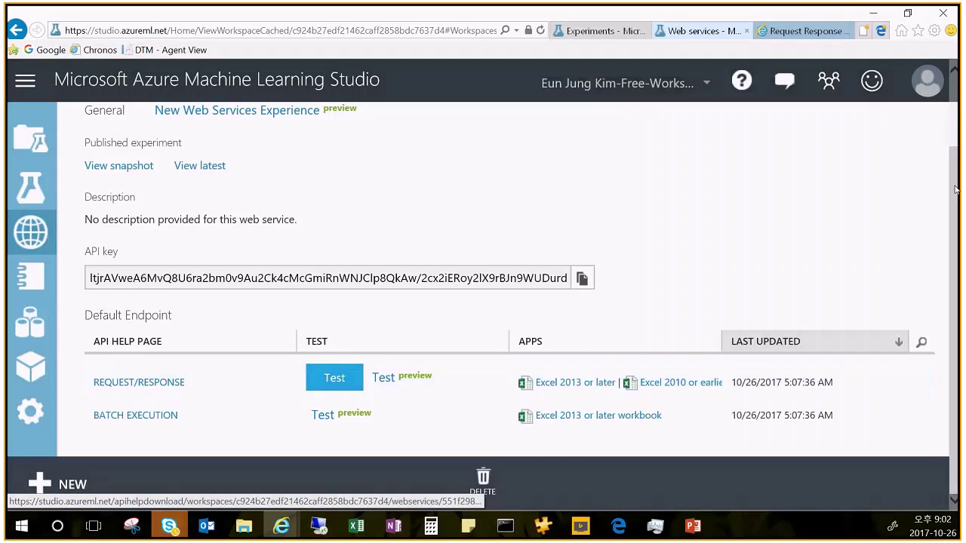
pyautogui.click(158, 416)
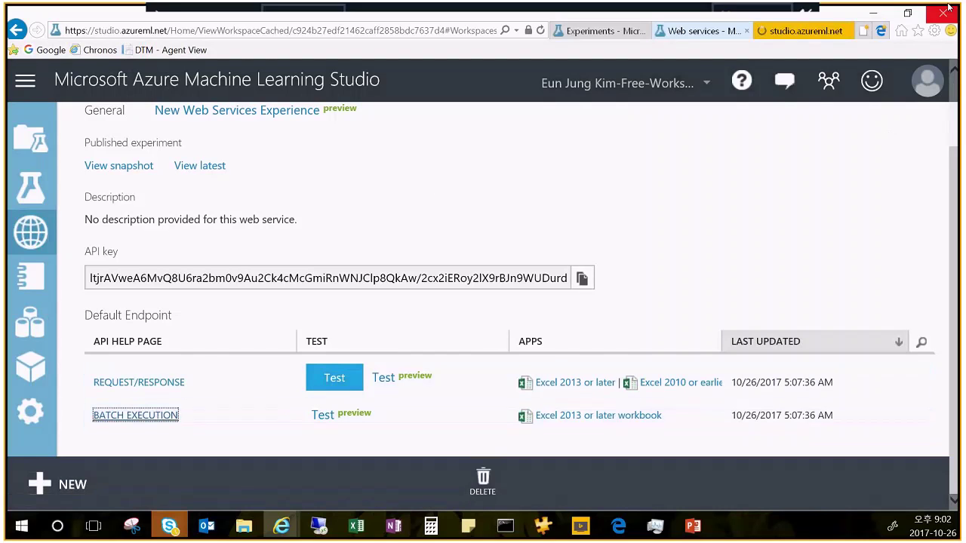
pyautogui.click(826, 32)
pyautogui.scroll(10, 895, 148)
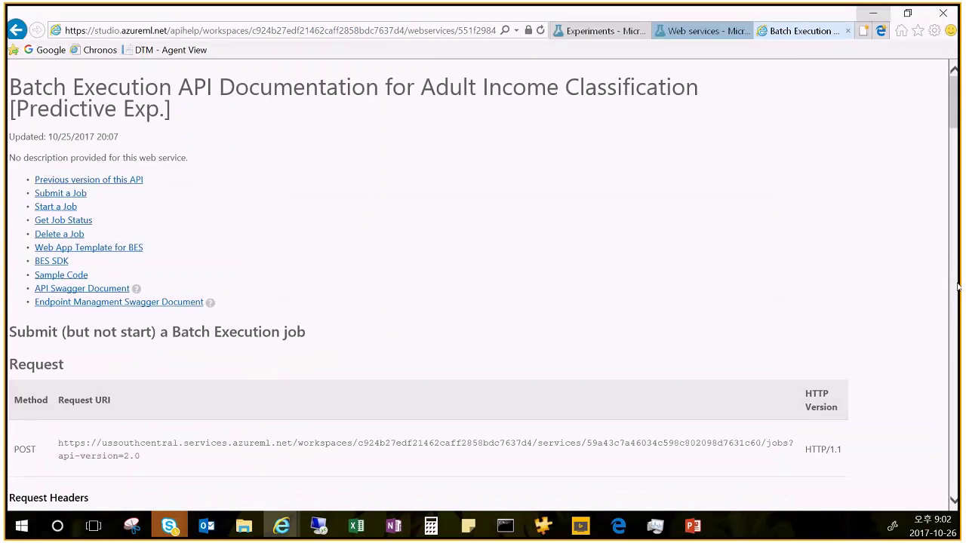
# Step: Examine the C# sample code at the end of the Batch Execution API documentation
pyautogui.scroll(-5, 957, 287)
pyautogui.scroll(5, 182, 135)
pyautogui.moveTo(954, 106); pyautogui.dragTo(948, 467)
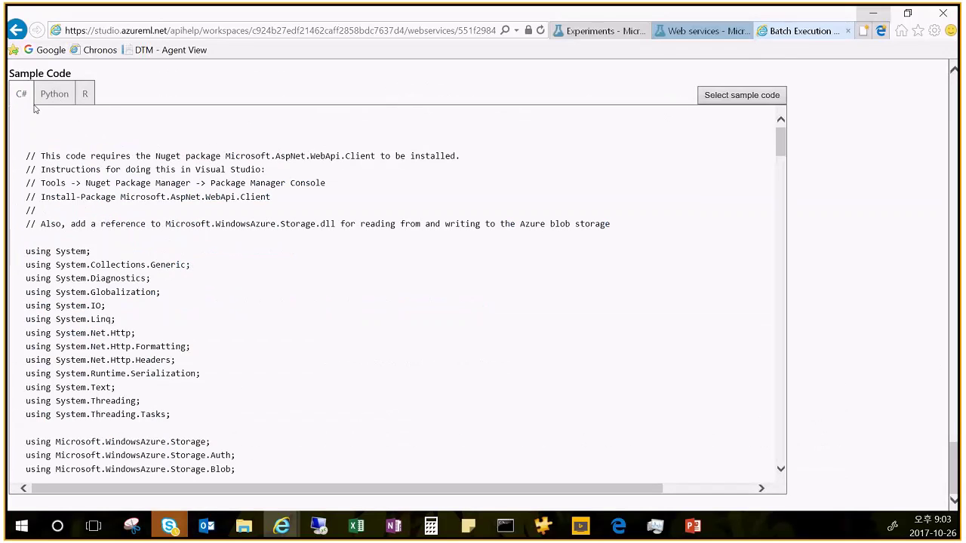
pyautogui.scroll(-10, 115, 324)
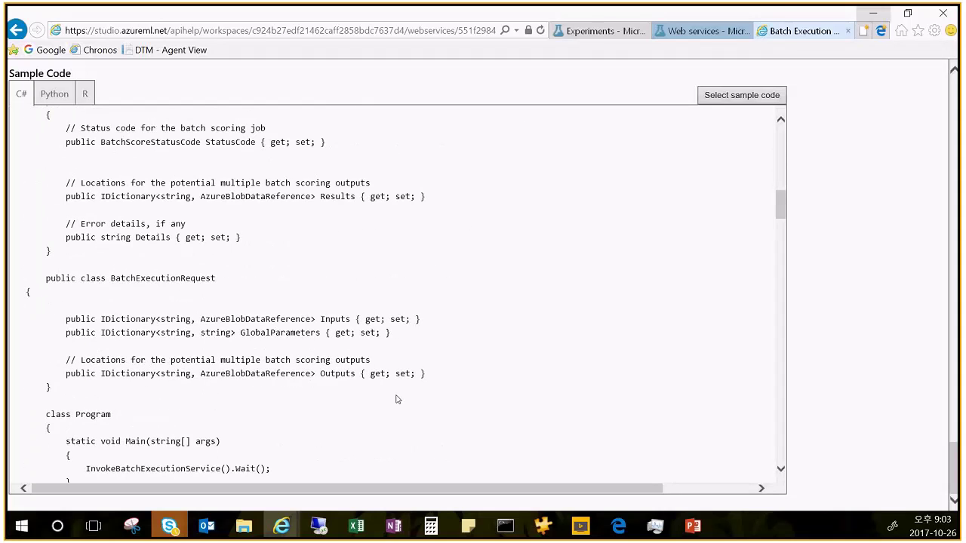
pyautogui.scroll(-7, 291, 312)
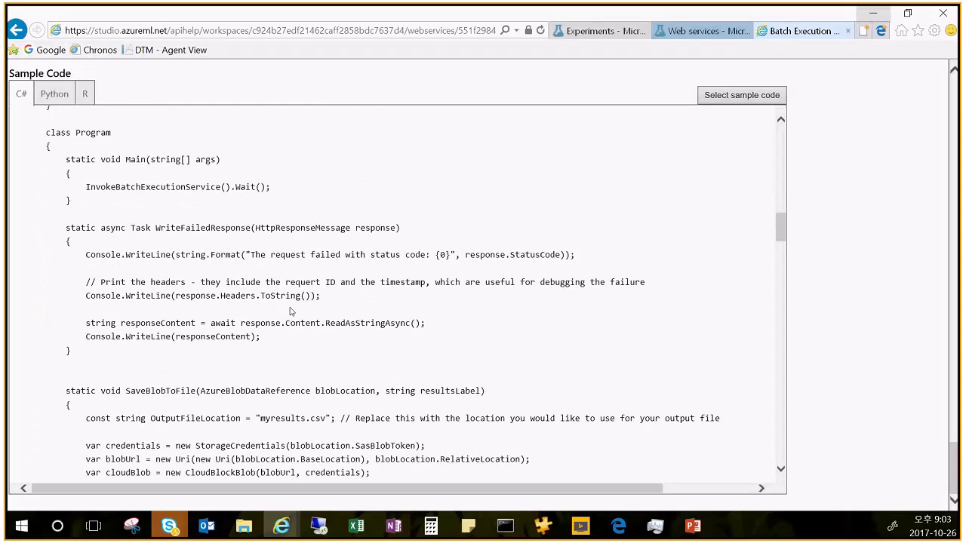
# Step: Go back to the web service's dashboard page and switch to the Module 6 - Intro to Machine Learning presentation in PowerPoint
pyautogui.click(714, 33)
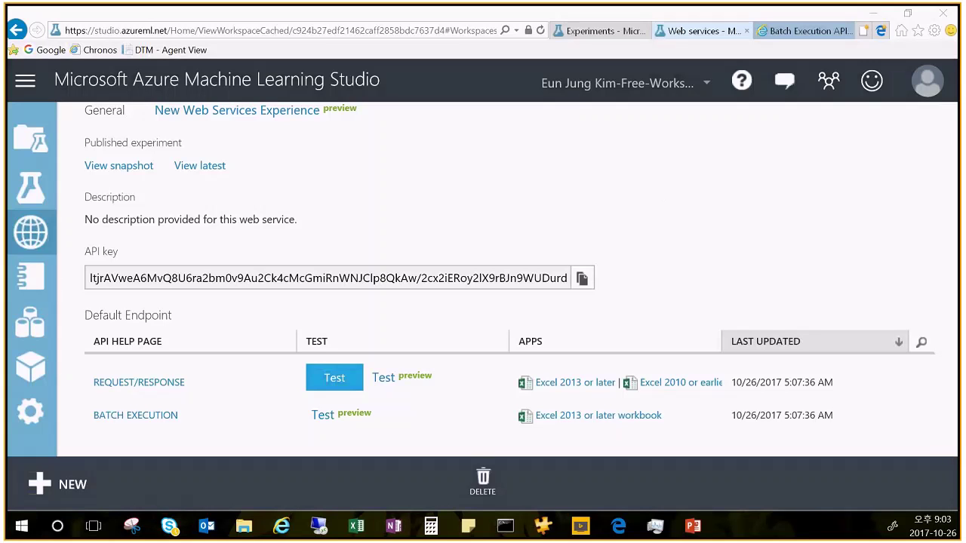
pyautogui.hotkey('alt', 'Tab')
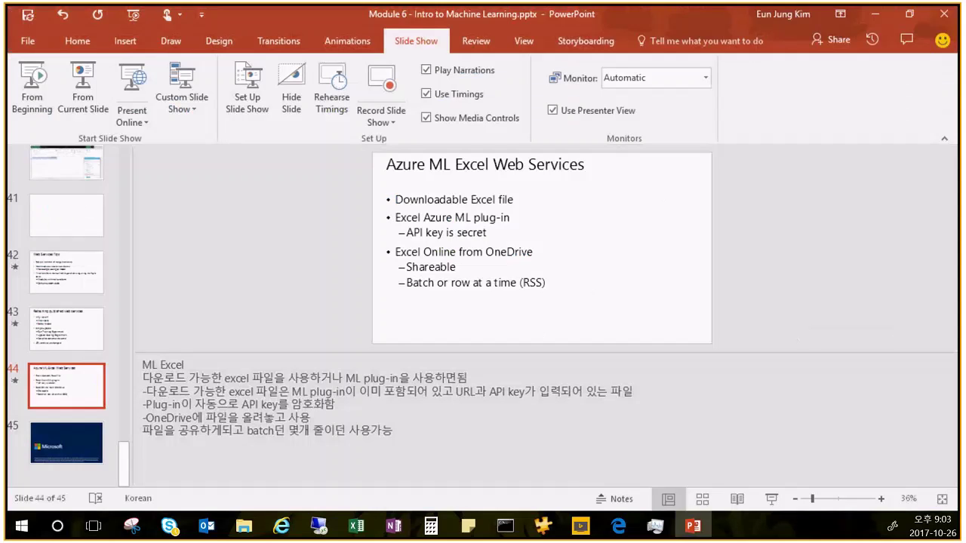